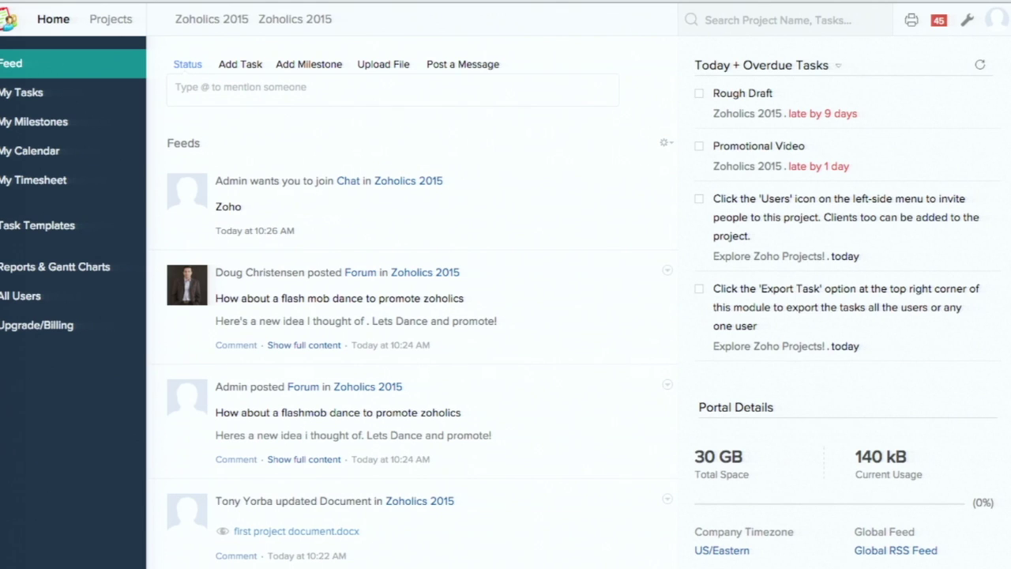
Open the Zoholics 2015 project and its task list with the Marketing tasks.
left_click(217, 19)
left_click(83, 99)
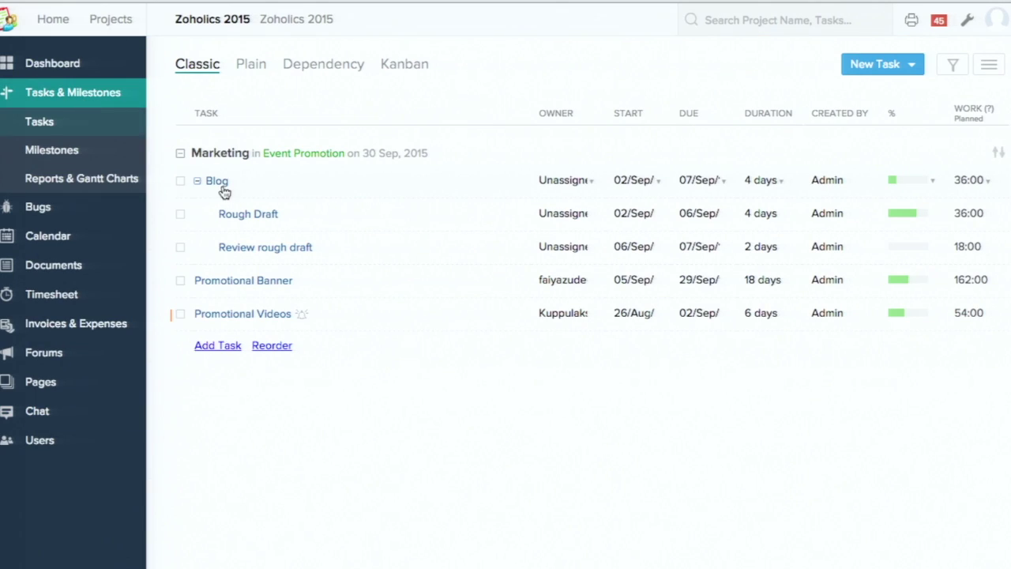
Open the Blog task, view its Log Hours and start logging hours worked.
left_click(218, 183)
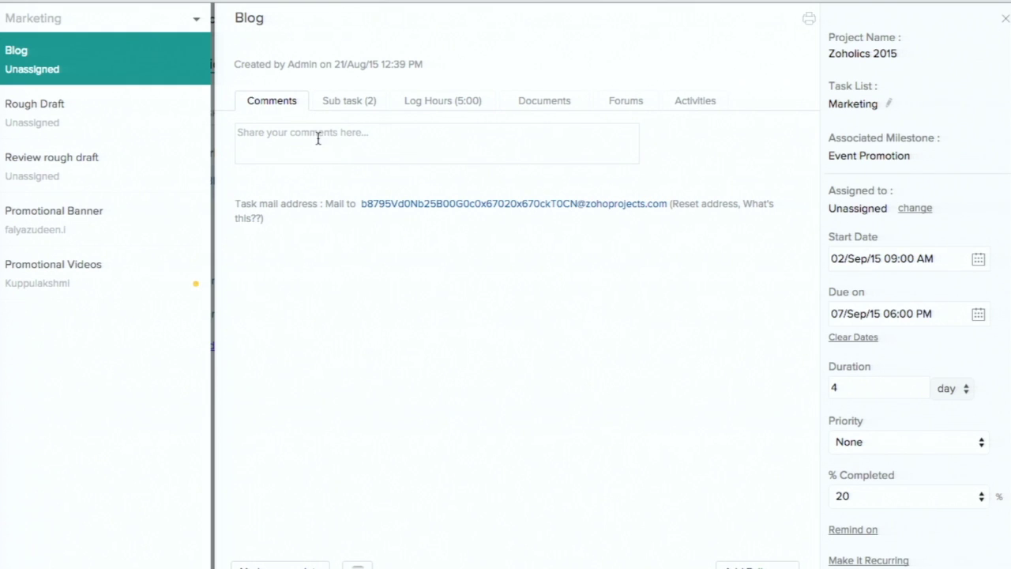
left_click(428, 109)
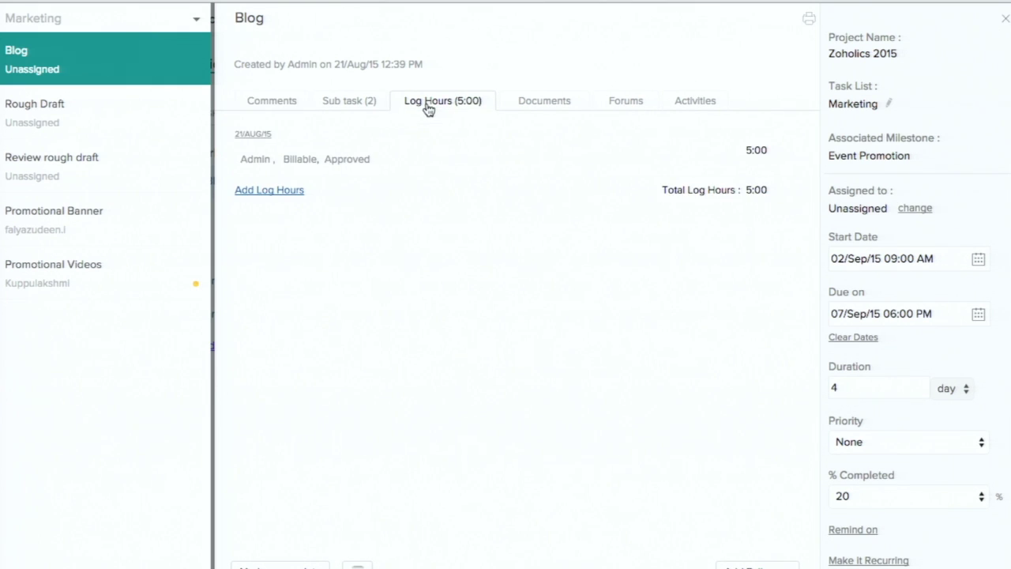
left_click(289, 191)
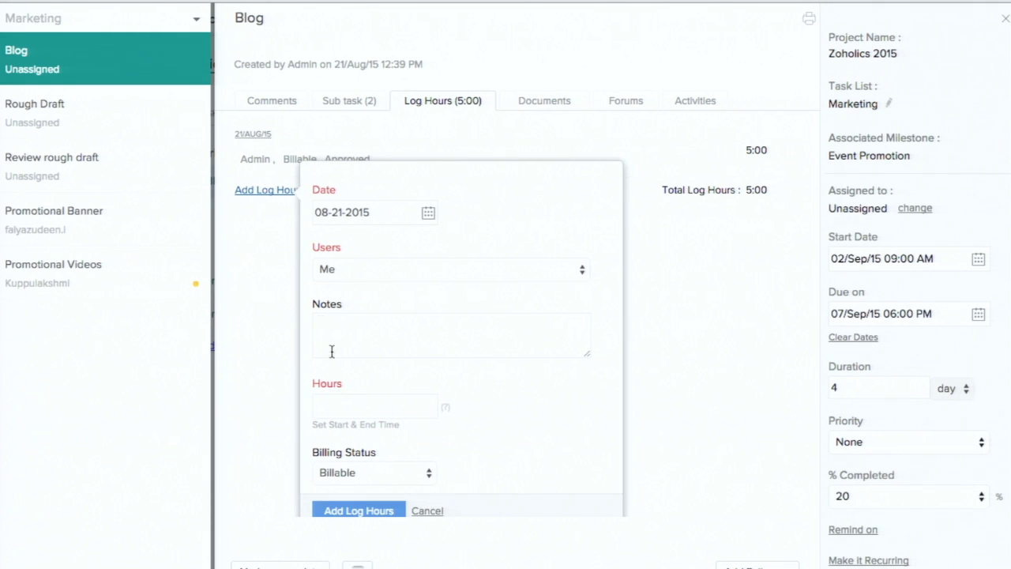
left_click(337, 399)
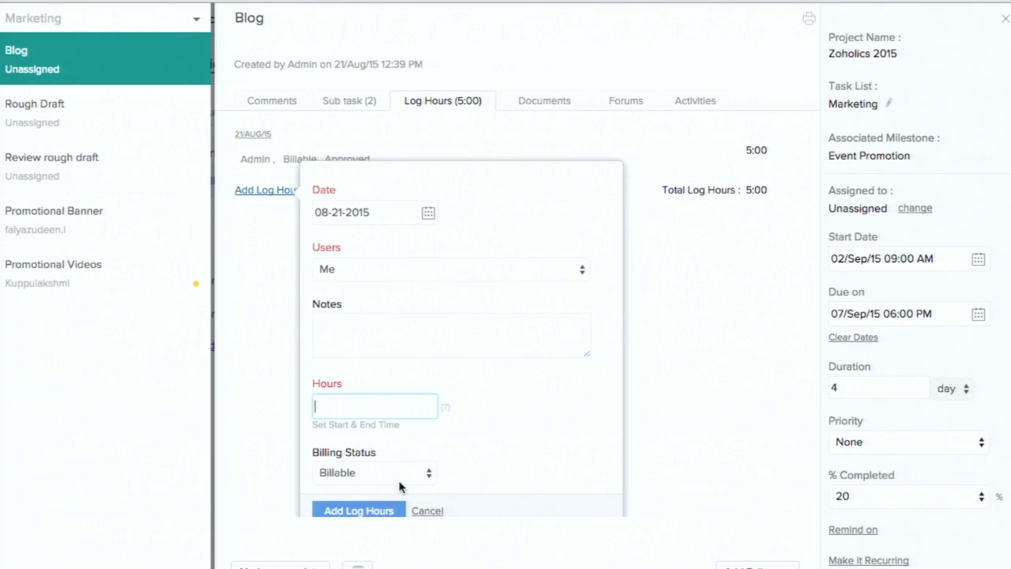
Assign Blog to a team member and yourself, then close the task panel.
left_click(915, 210)
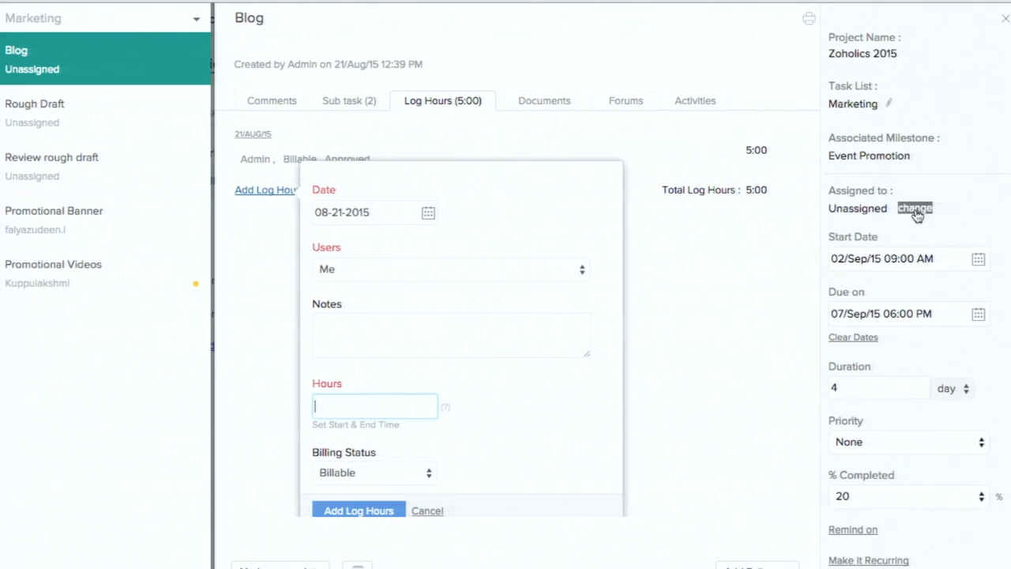
left_click(858, 254)
left_click(853, 291)
left_click(906, 260)
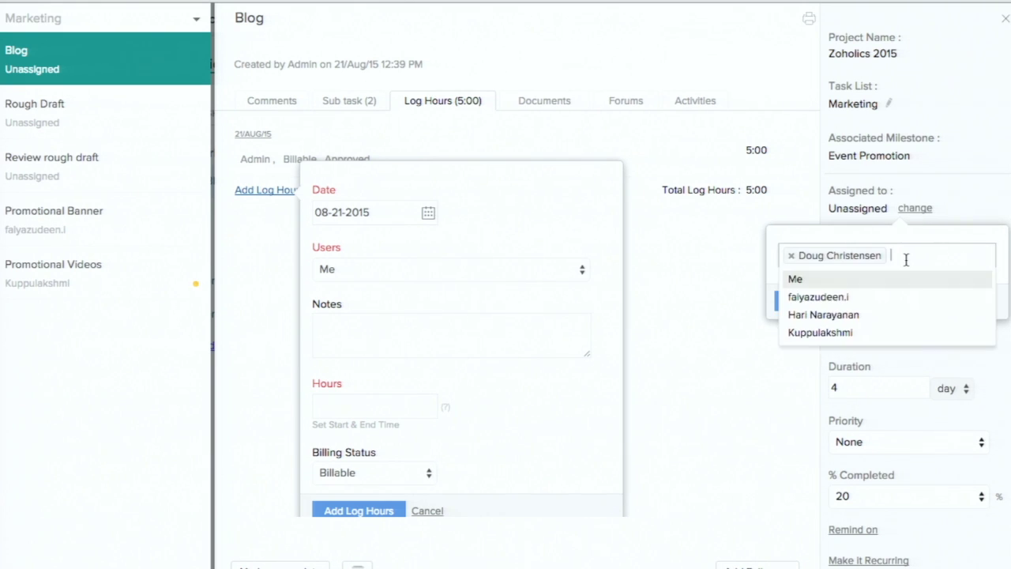
left_click(854, 280)
left_click(800, 301)
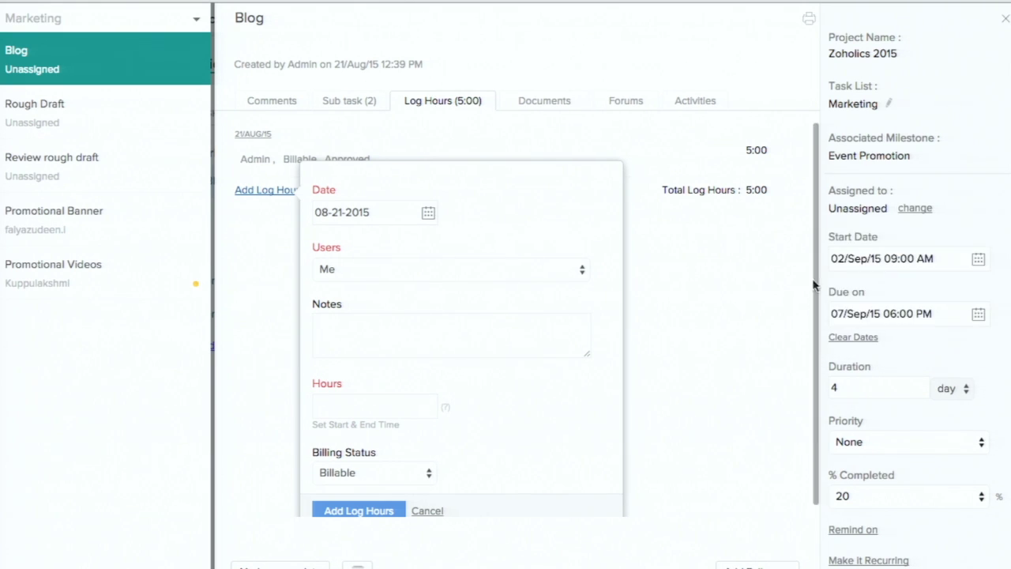
left_click(1005, 18)
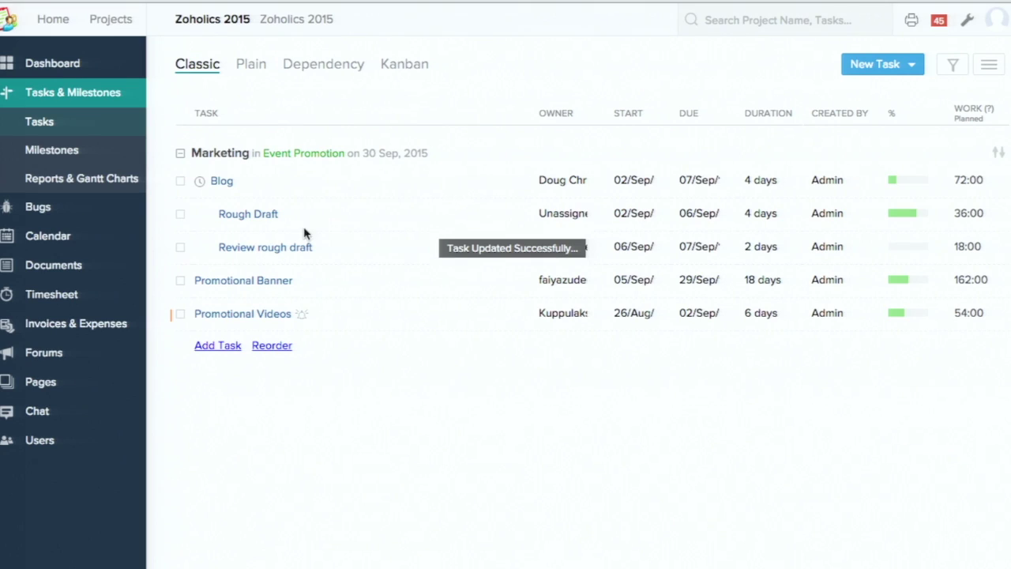
Run the Blog task's timer twice, then open Blog to review its details.
left_click(204, 189)
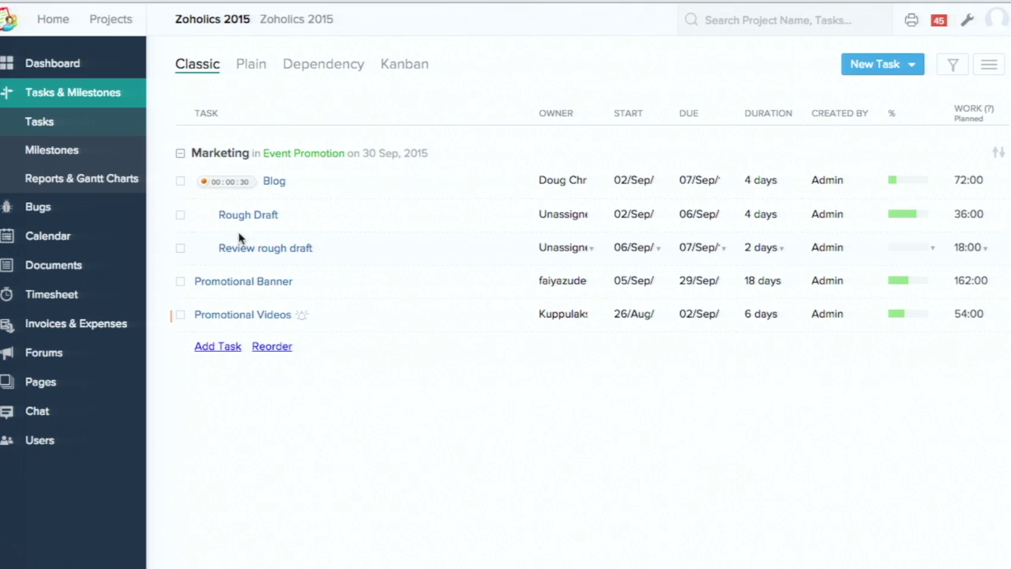
left_click(205, 182)
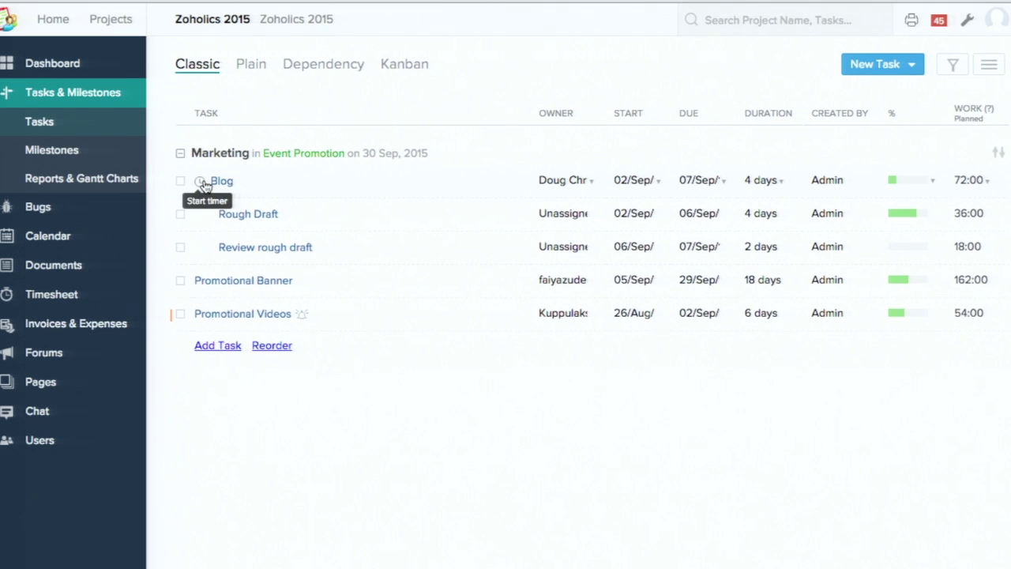
left_click(203, 183)
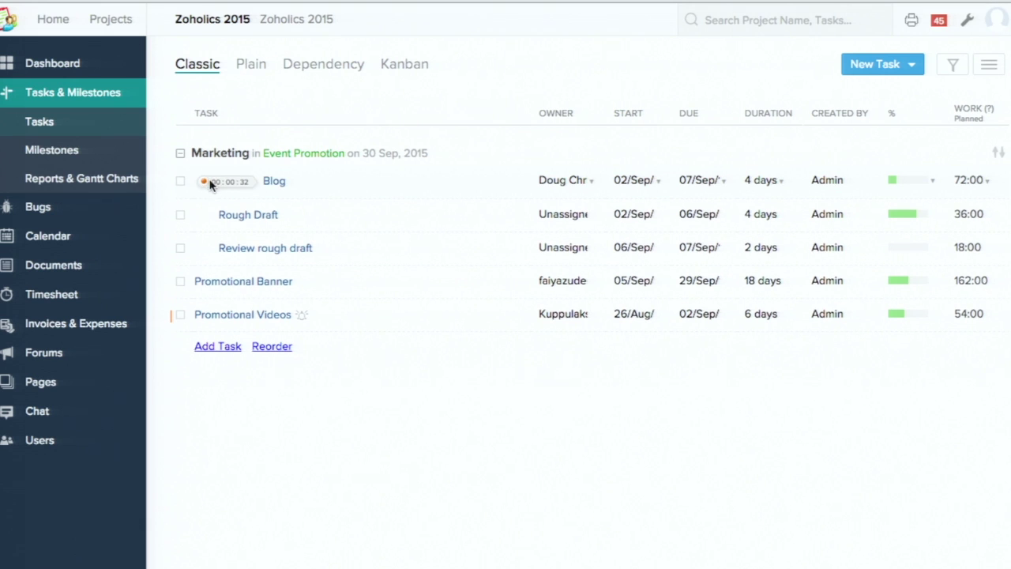
left_click(208, 183)
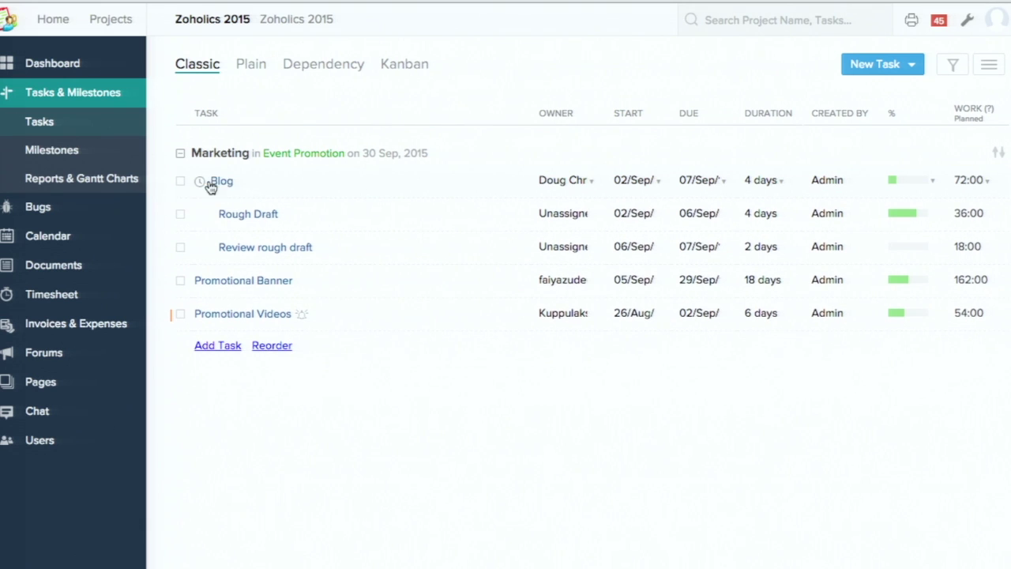
left_click(225, 184)
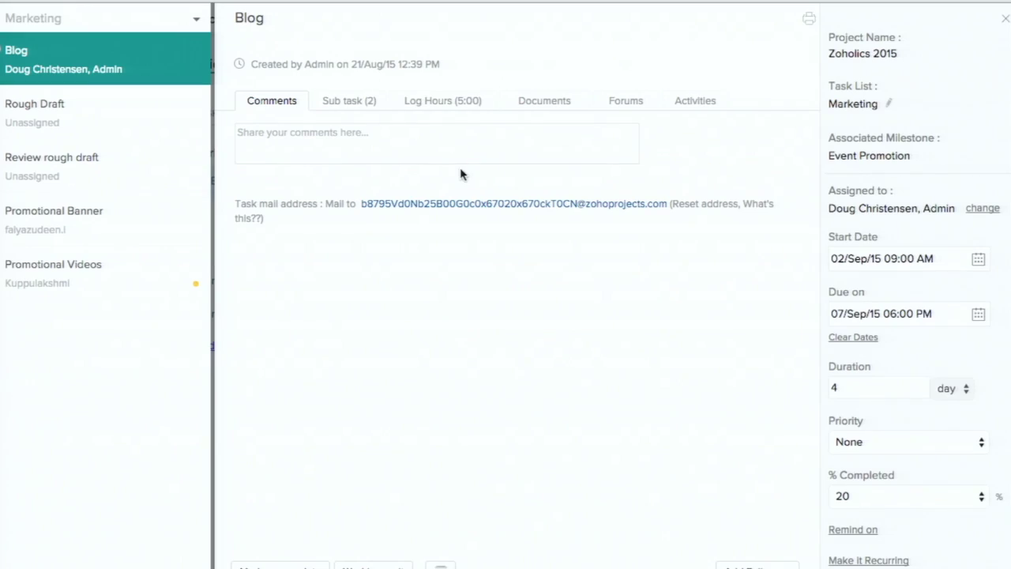
left_click(449, 106)
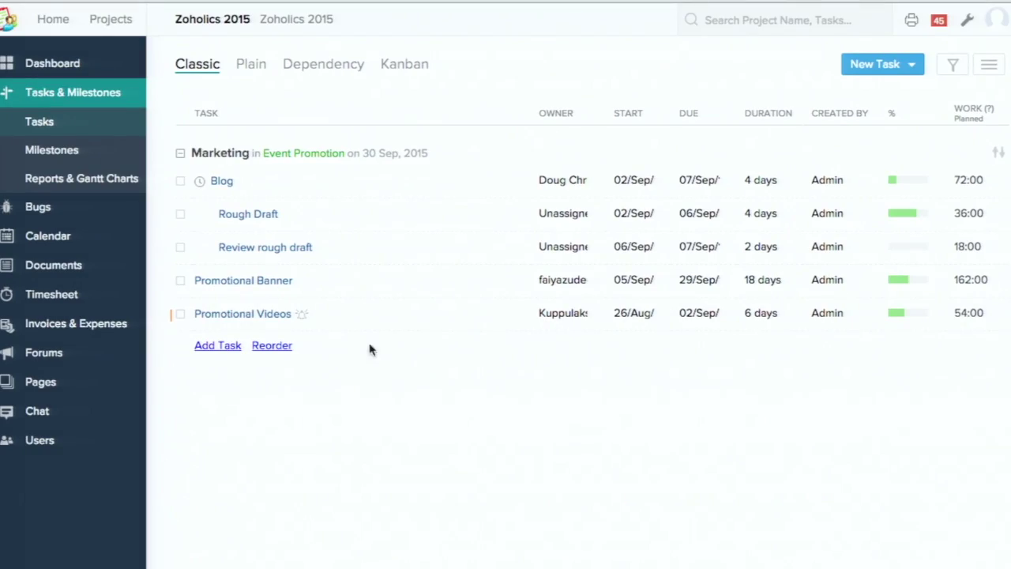
Go to the Zoholics 2015 dashboard and switch from the Status box to Add Task.
left_click(57, 66)
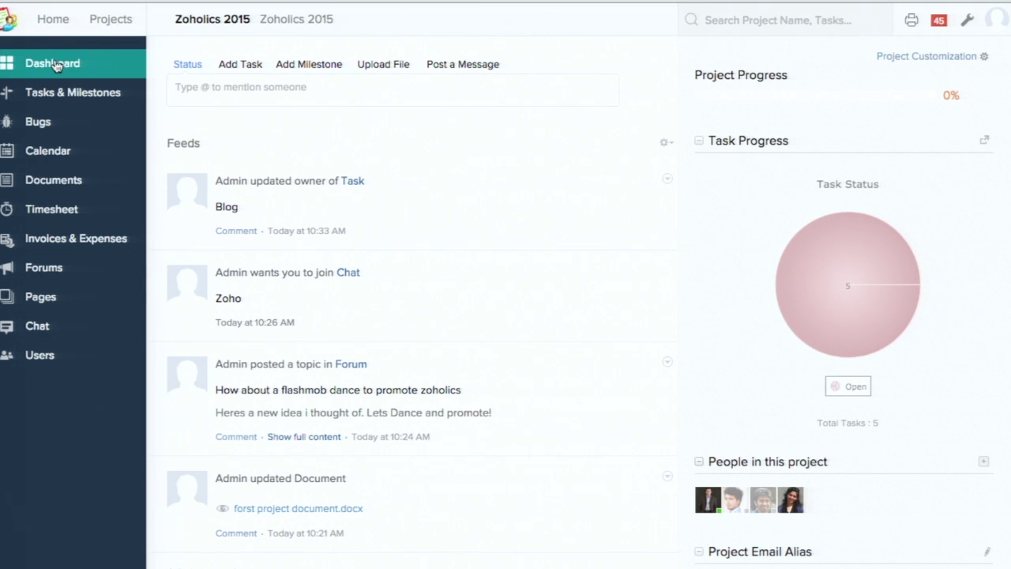
left_click(200, 87)
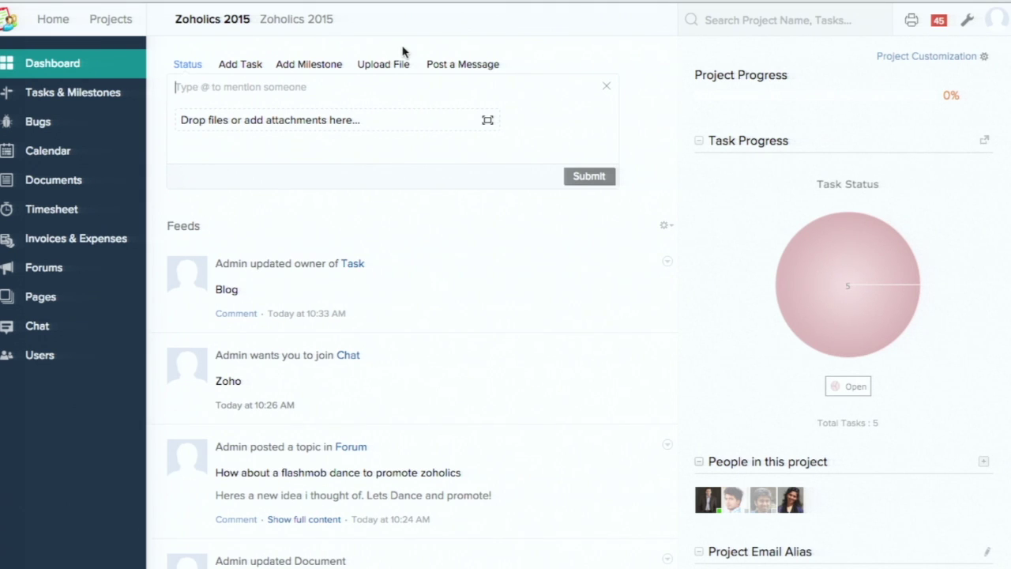
left_click(235, 65)
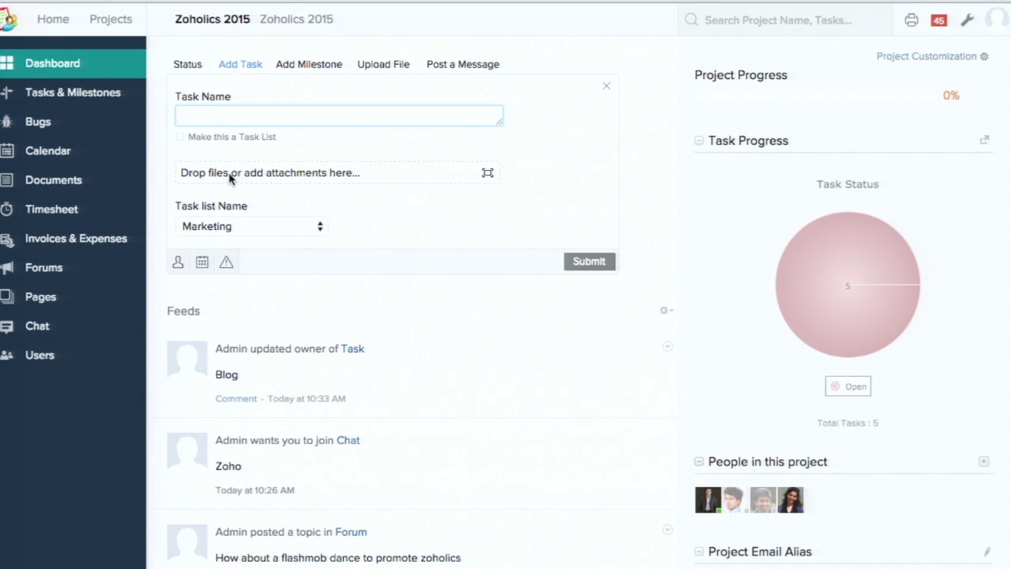
Check the task form's list, assignee, date and priority options, then view the milestone and upload forms.
left_click(216, 229)
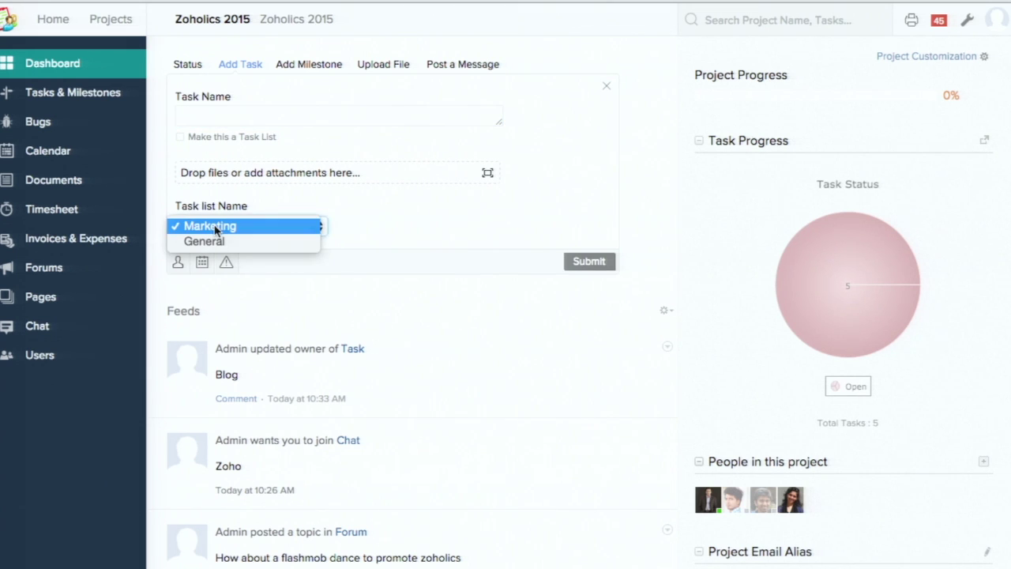
left_click(397, 234)
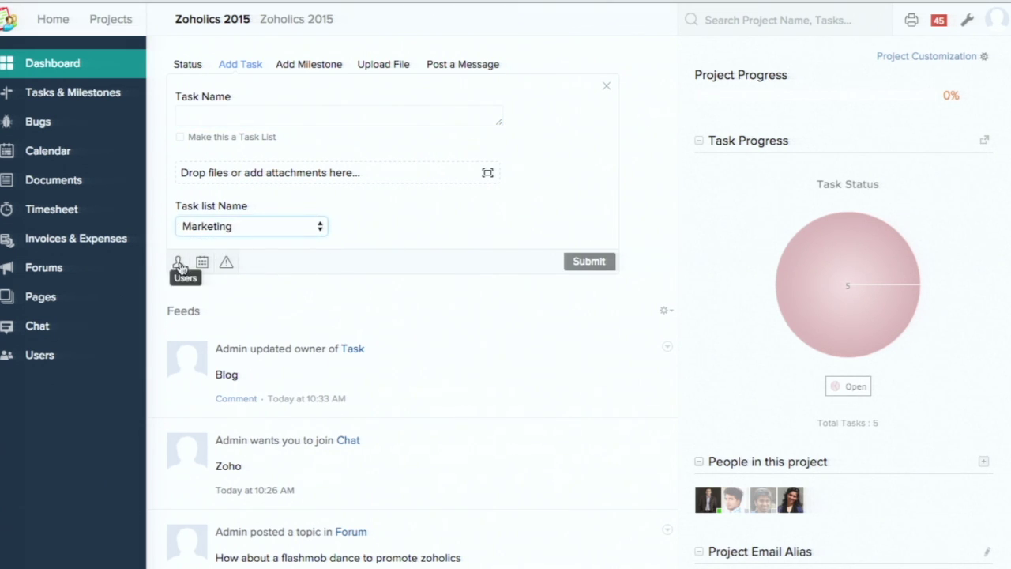
left_click(178, 262)
left_click(367, 235)
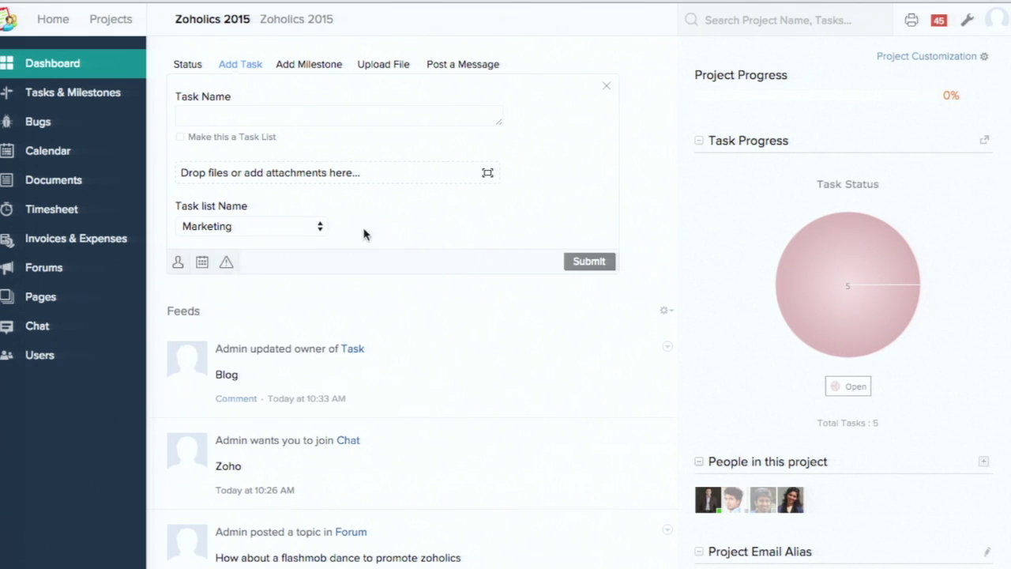
left_click(203, 263)
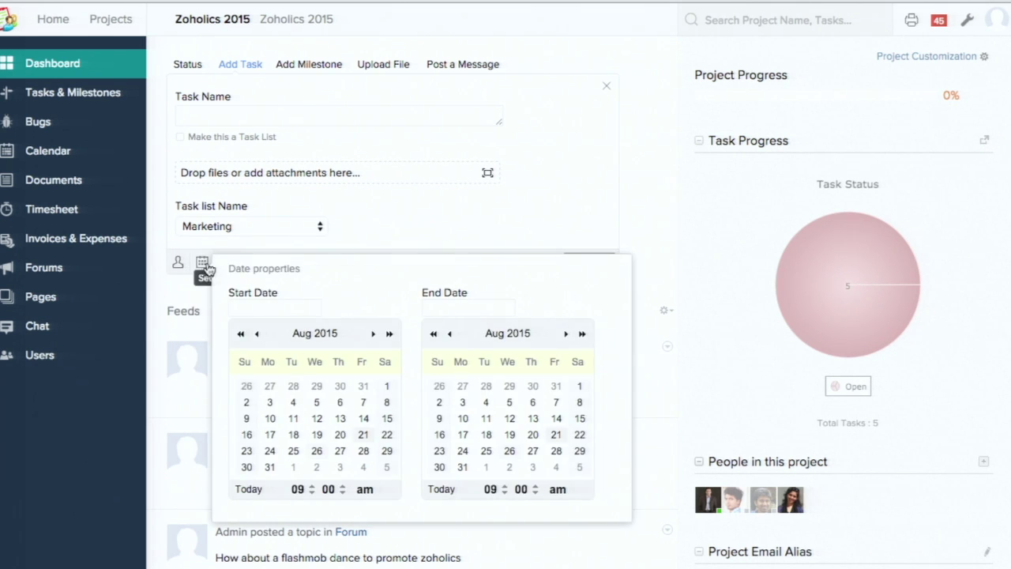
left_click(376, 235)
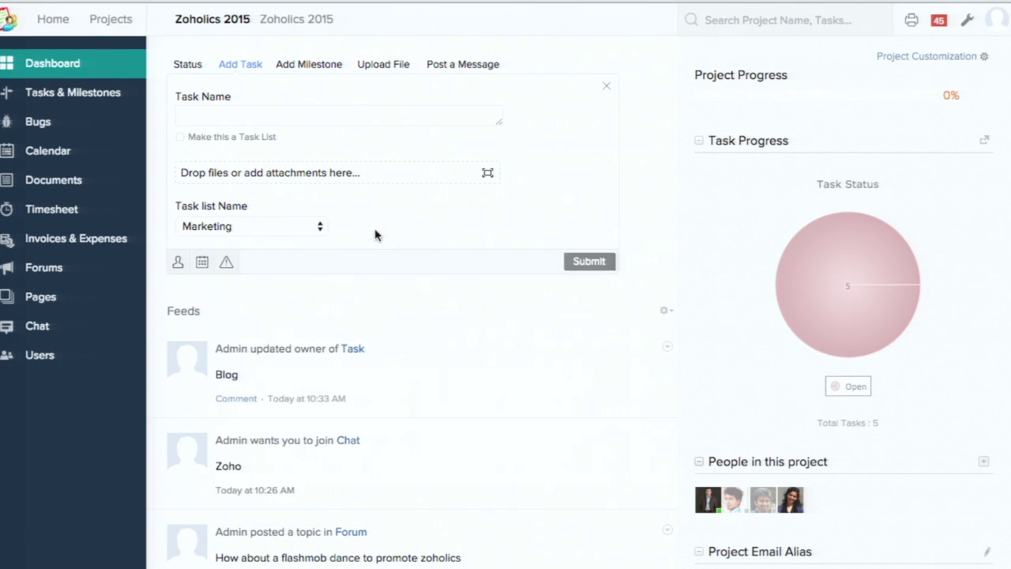
left_click(228, 264)
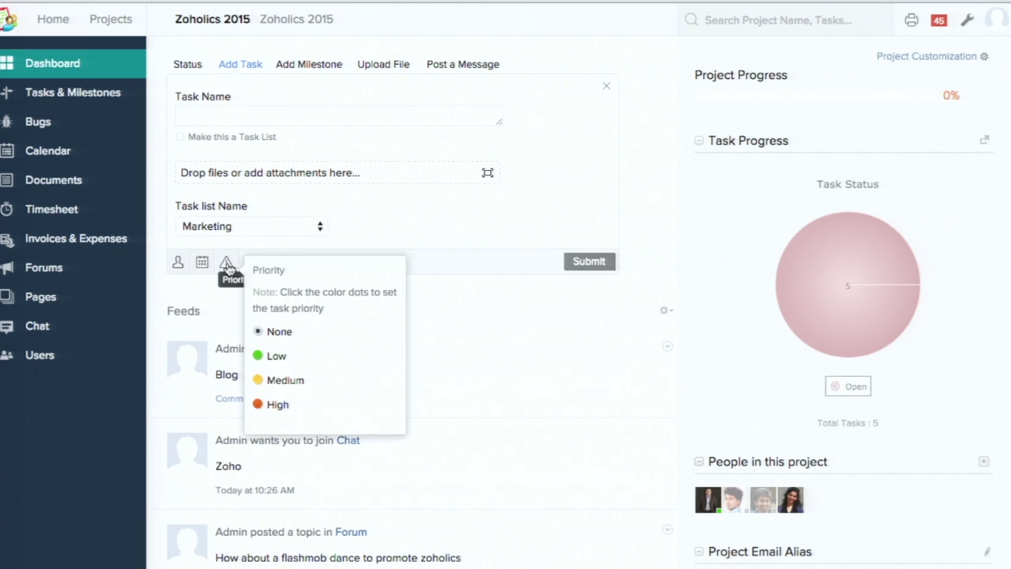
left_click(430, 242)
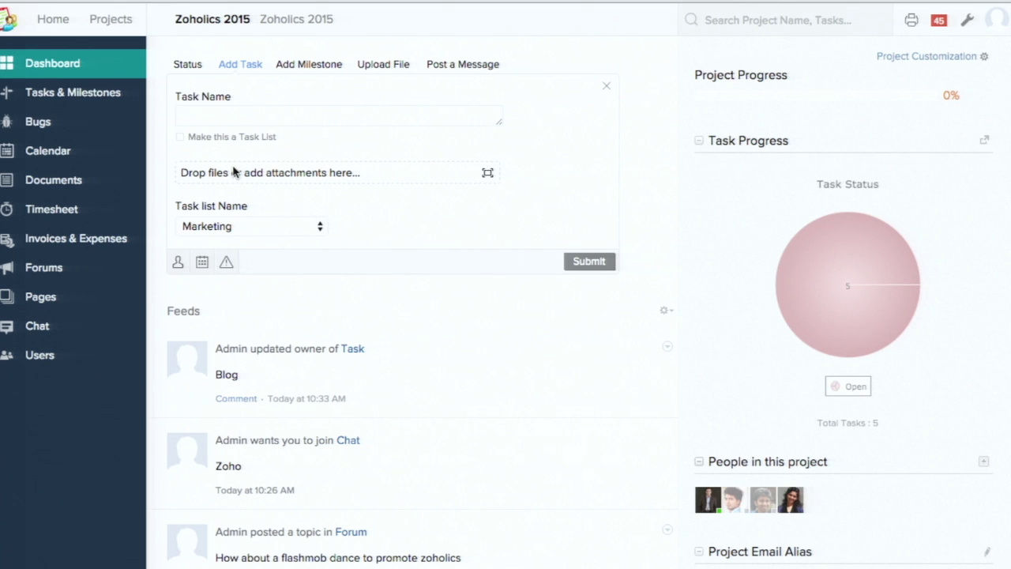
left_click(307, 67)
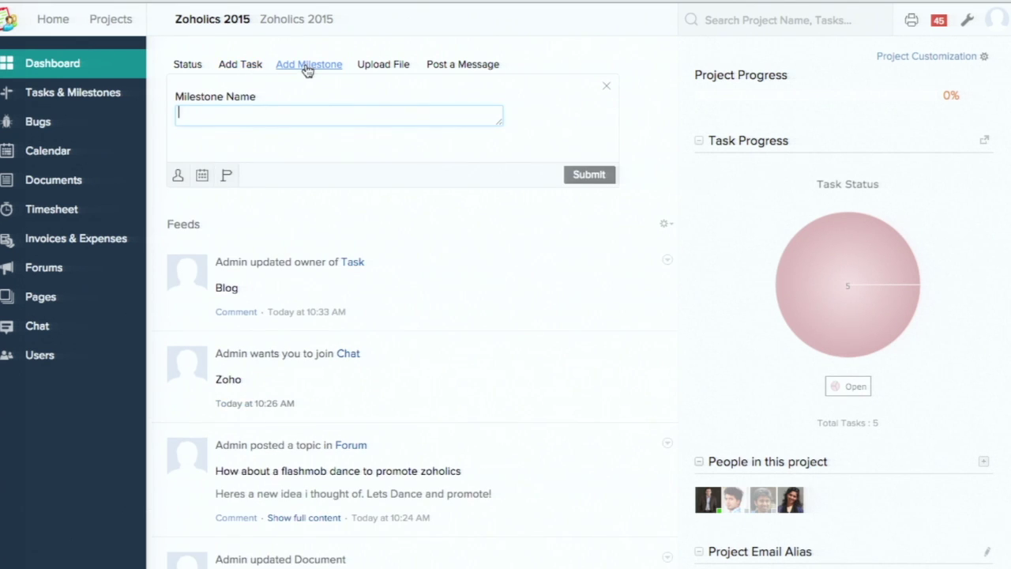
left_click(388, 68)
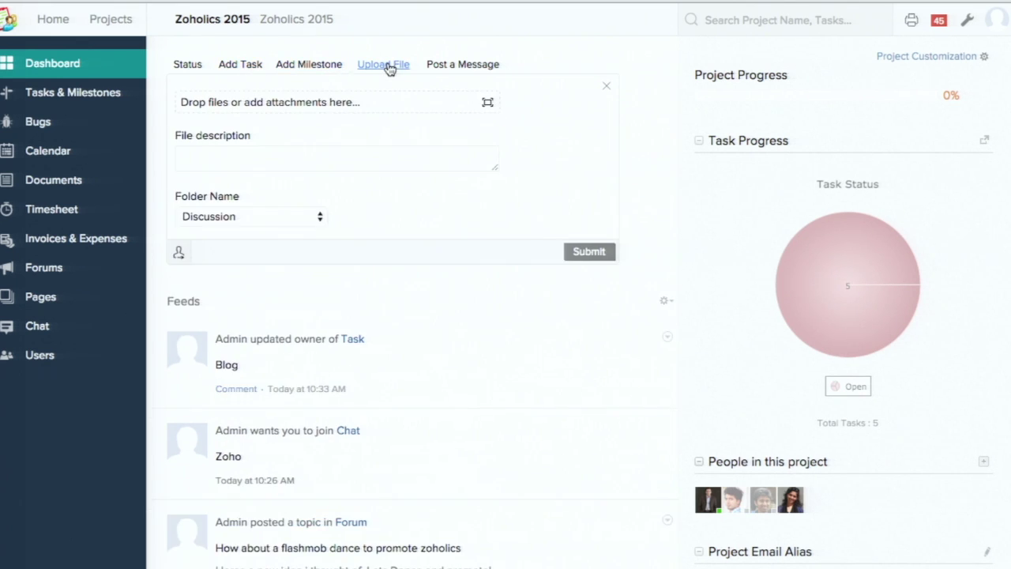
Switch the dashboard to the Post a Message form.
left_click(451, 69)
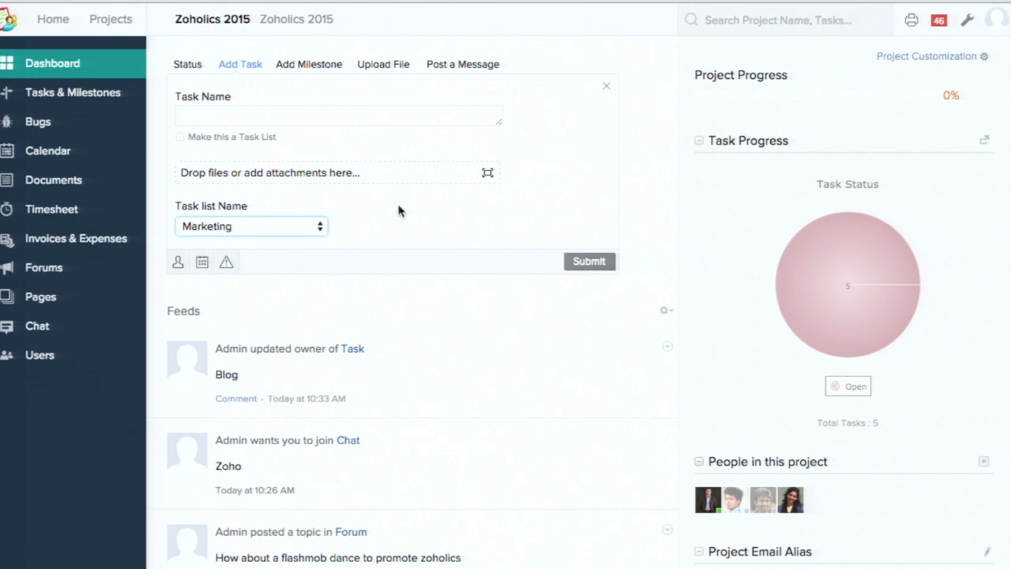
Create a project template named 'Zoholics PNC 2015' from the Project Templates list.
left_click(123, 22)
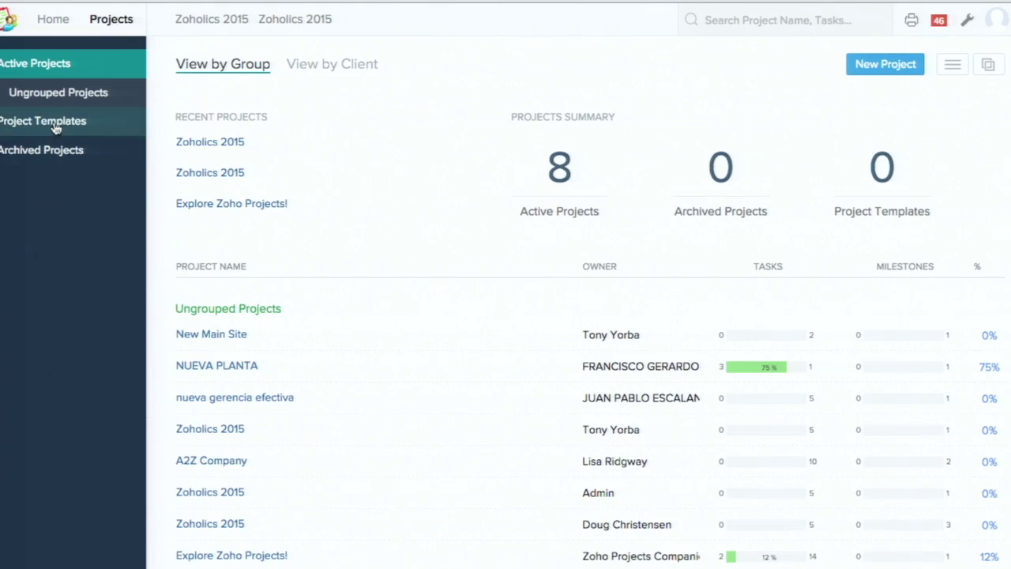
left_click(56, 126)
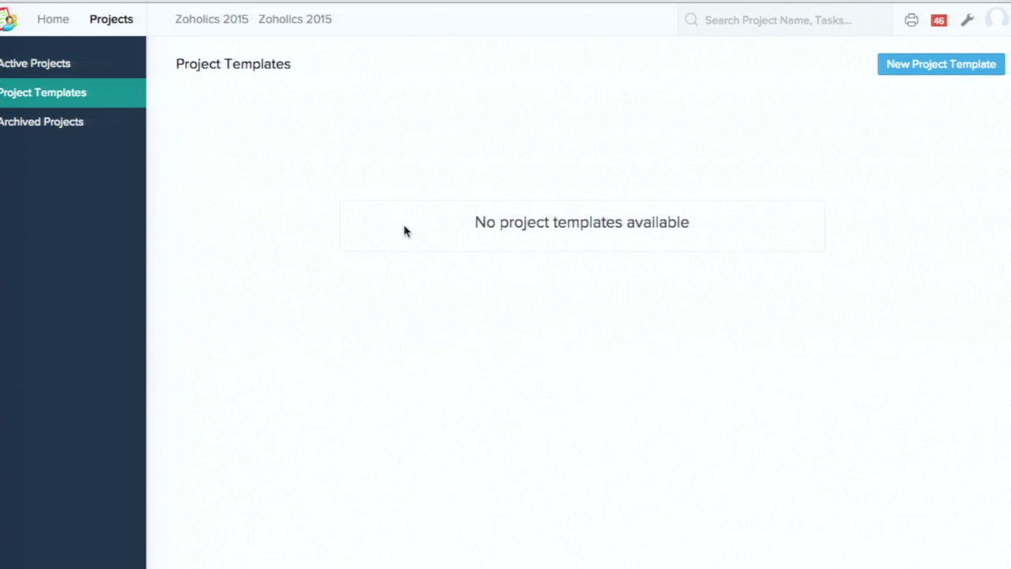
left_click(923, 66)
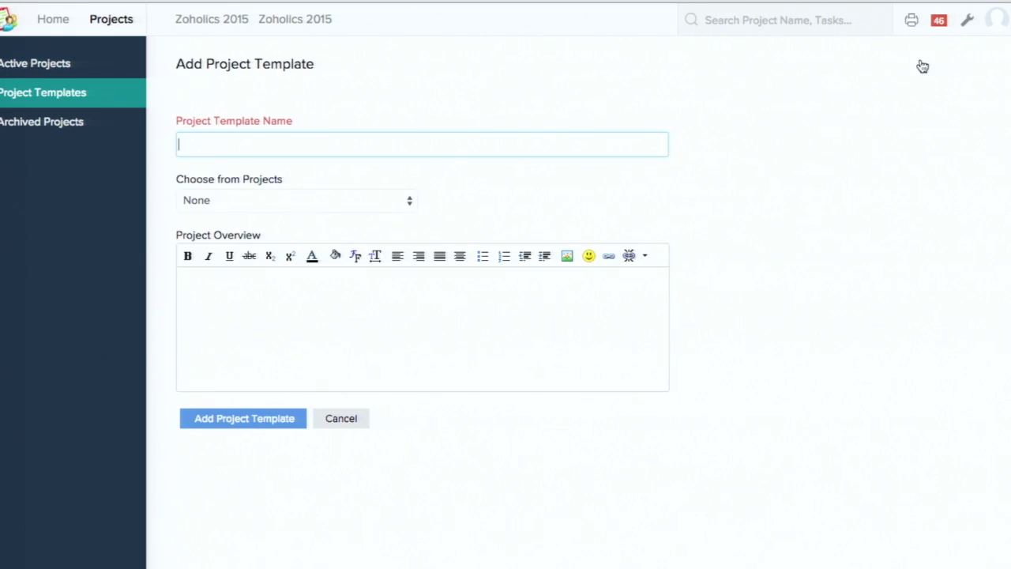
type("Zoholics PNC 2015")
left_click(299, 353)
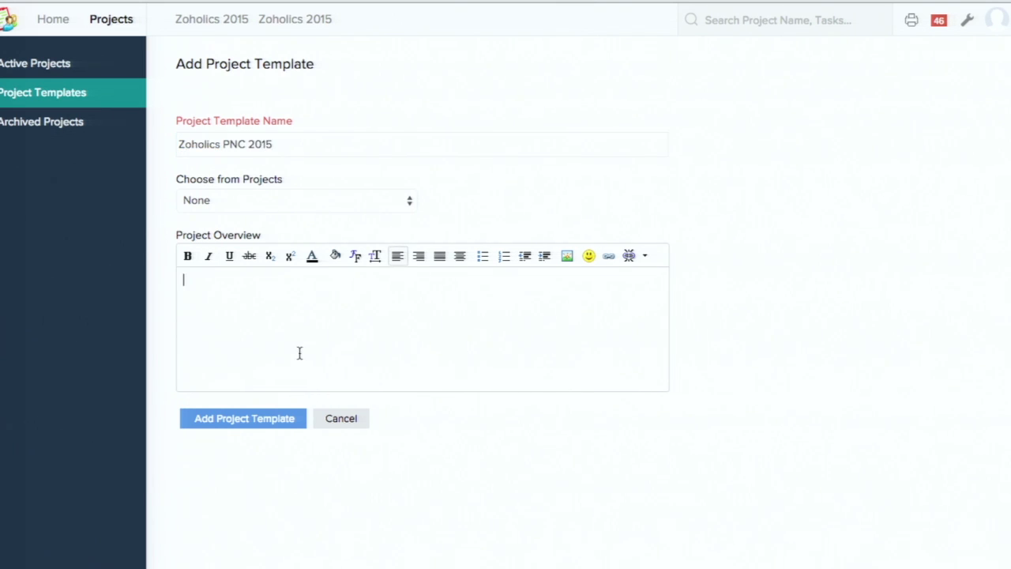
left_click(227, 421)
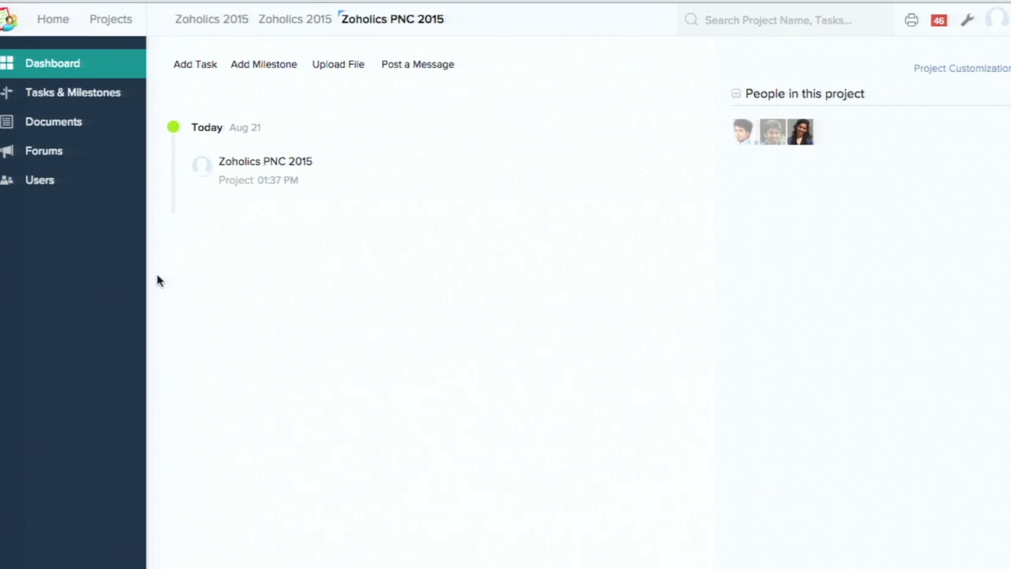
Create a task list named 'Test' in the template.
left_click(70, 94)
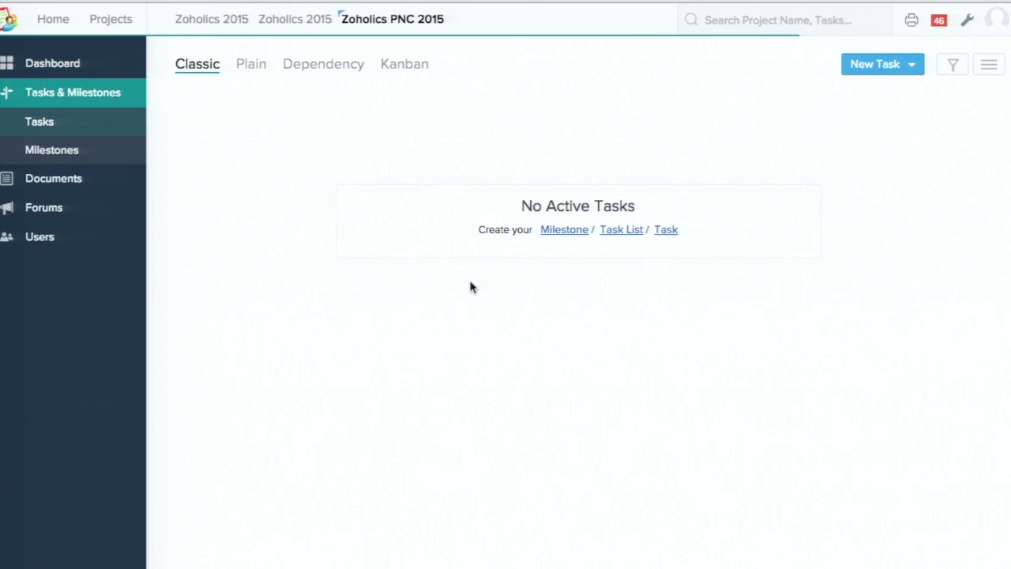
left_click(621, 232)
type("Test")
left_click(491, 413)
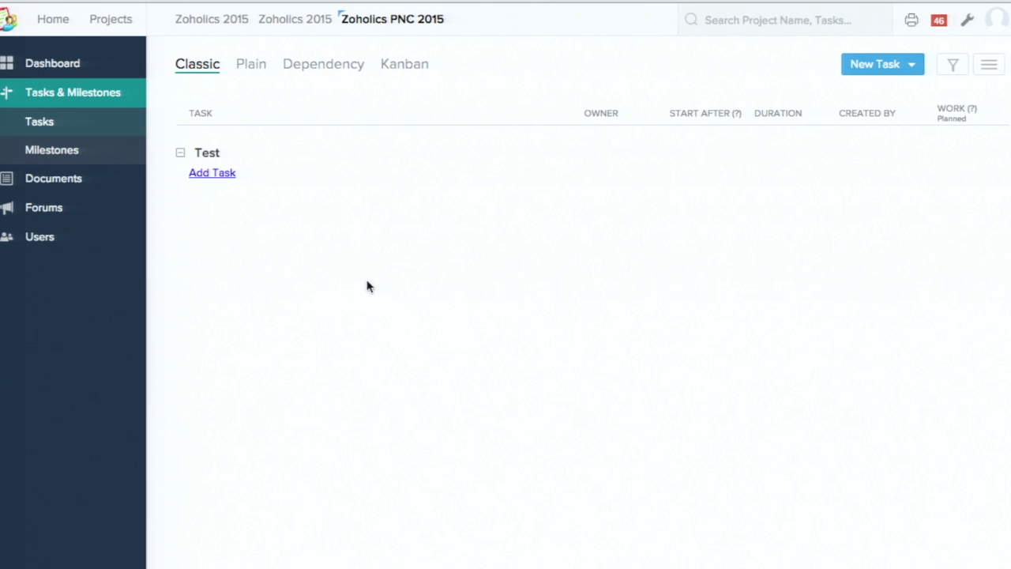
Add tasks A, B and C to the Test list and open task A.
left_click(223, 174)
type("A")
key("Return")
type("B")
key("Return")
type("C")
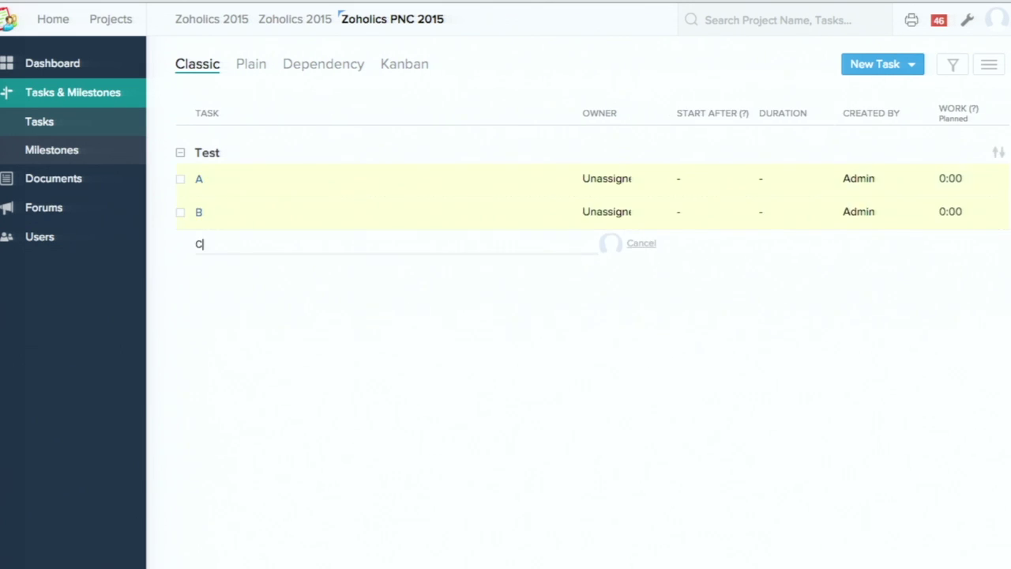
key("Return")
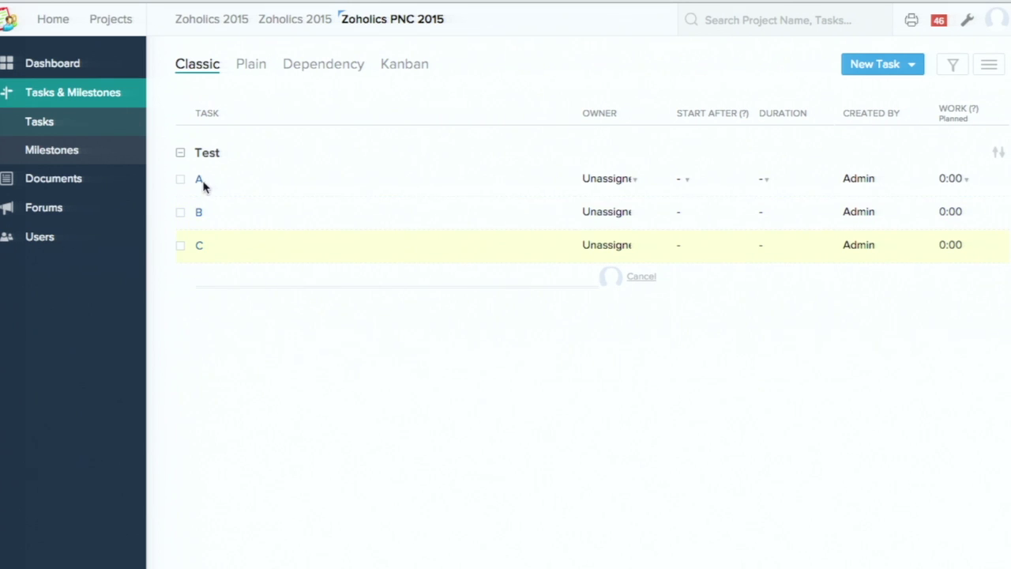
left_click(198, 182)
Assign task A to a team member.
left_click(914, 210)
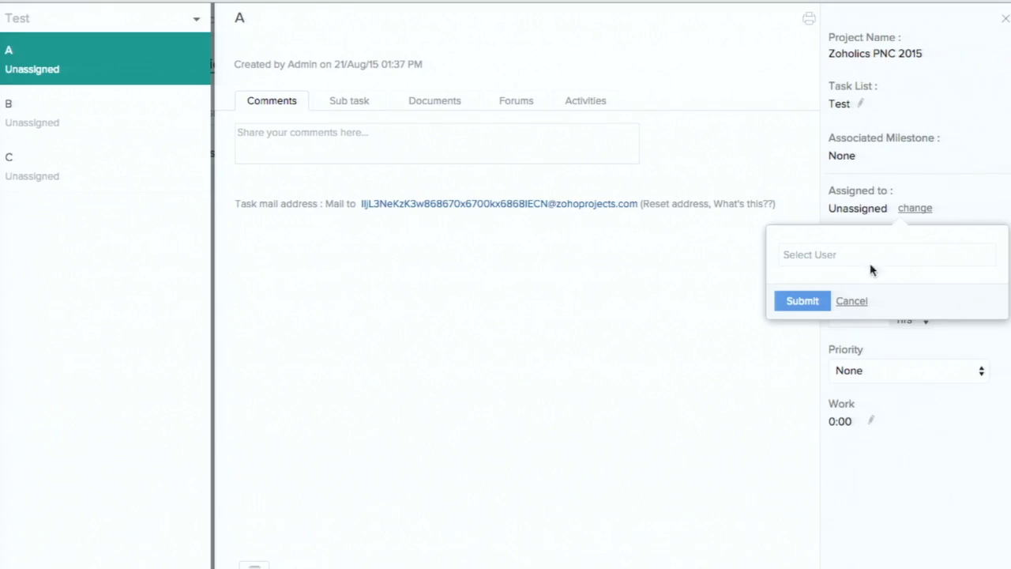
left_click(866, 257)
left_click(861, 295)
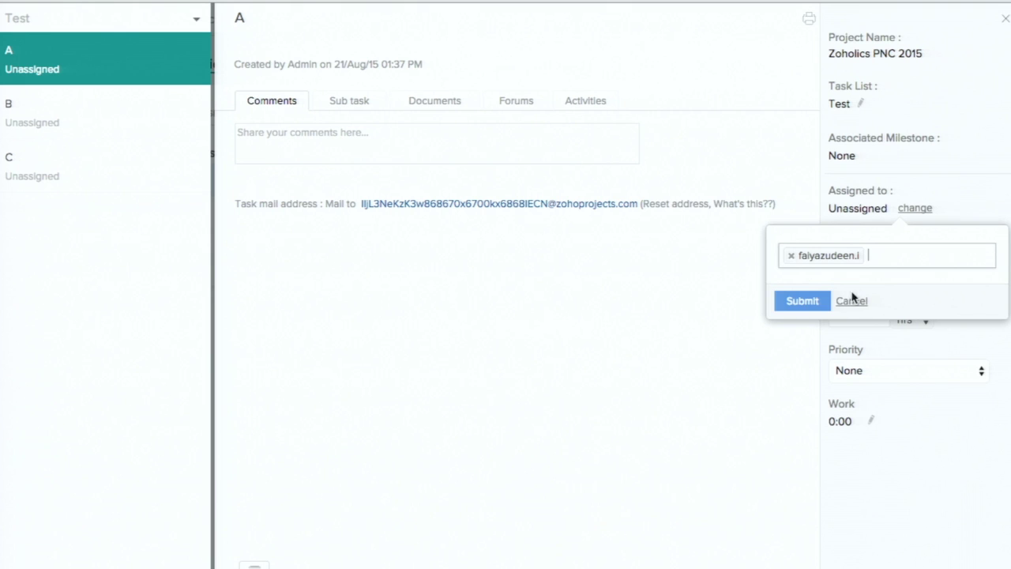
left_click(802, 301)
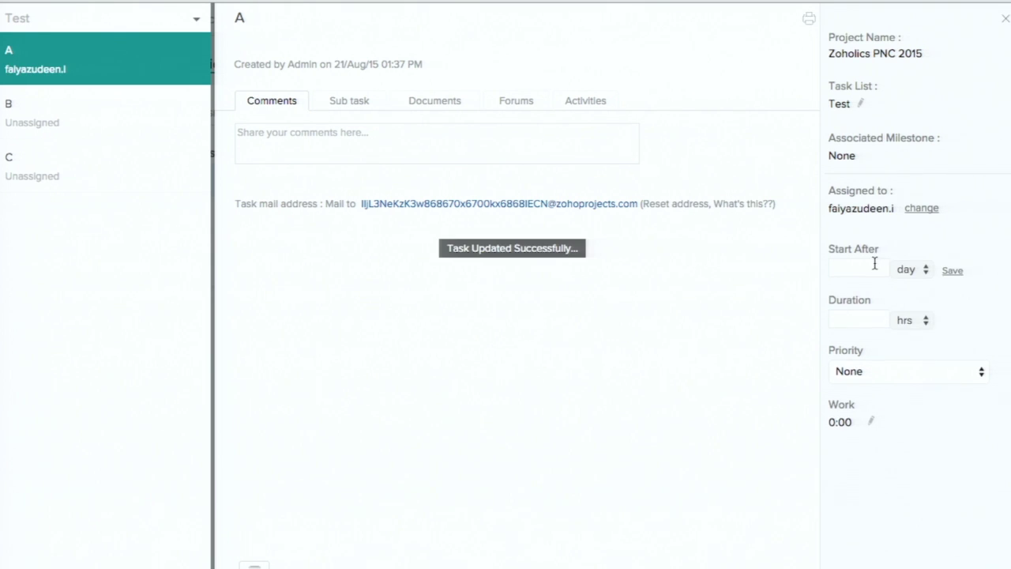
Set task A's duration to 5 days and close its details.
left_click(862, 320)
type("5")
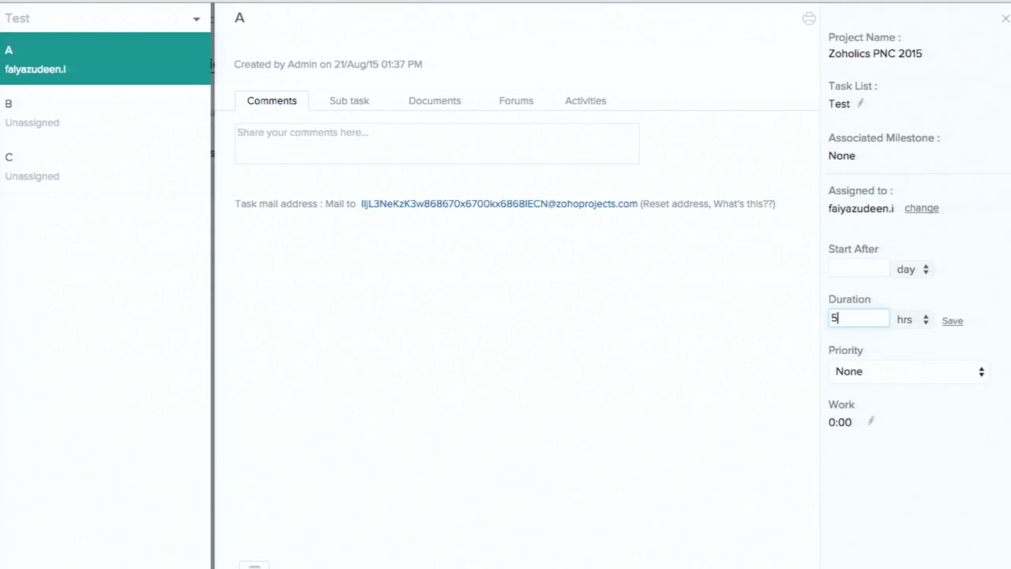
left_click(913, 323)
left_click(912, 305)
left_click(951, 321)
key("Escape")
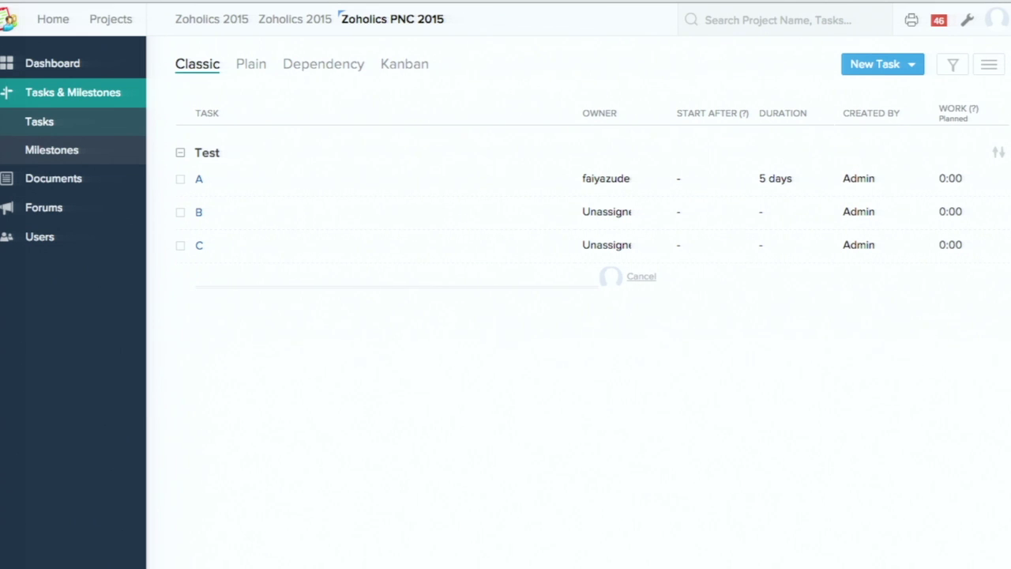
Browse the template's Documents, Forums and Users pages, then return to the Projects overview.
left_click(37, 177)
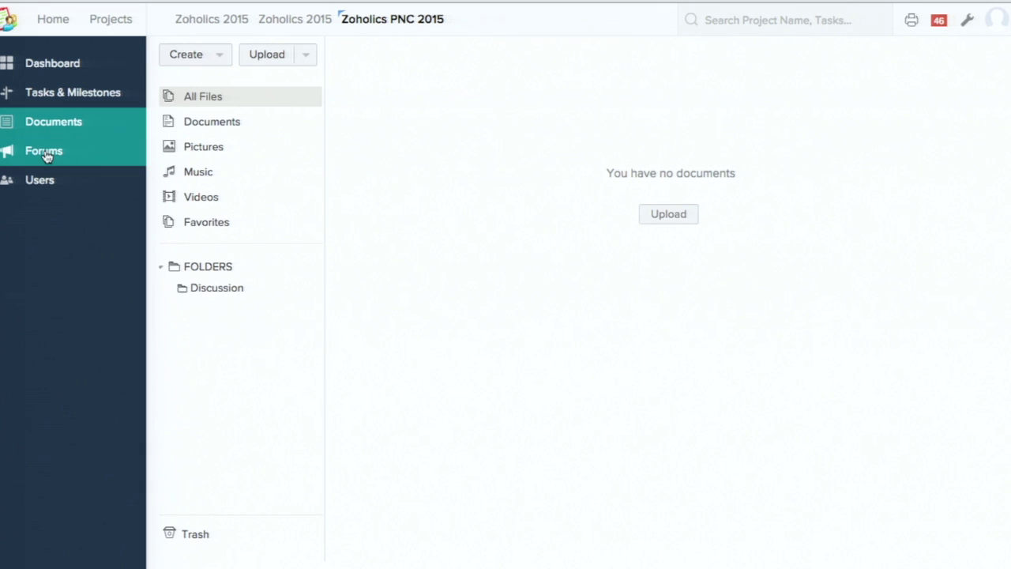
left_click(45, 155)
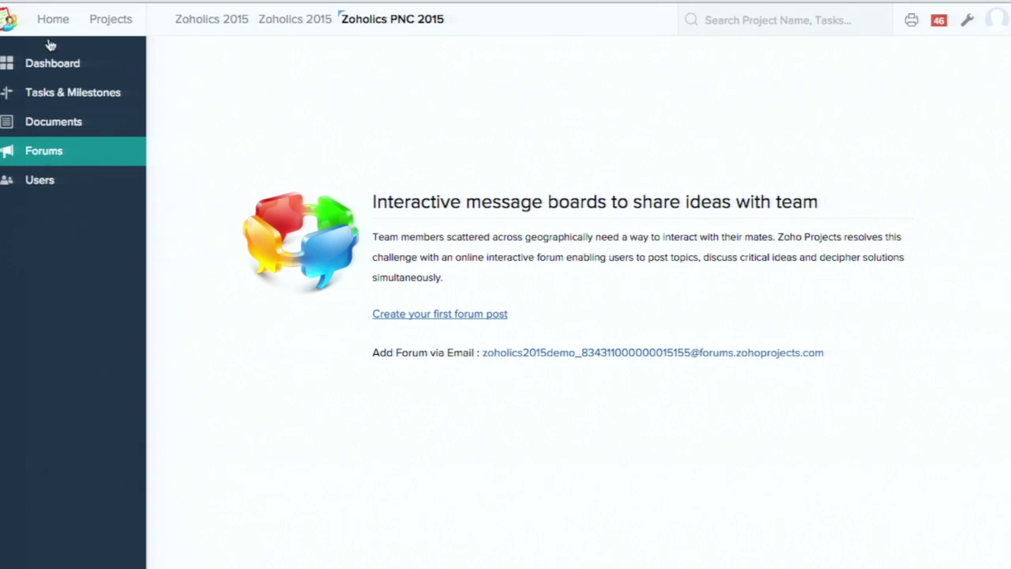
left_click(40, 177)
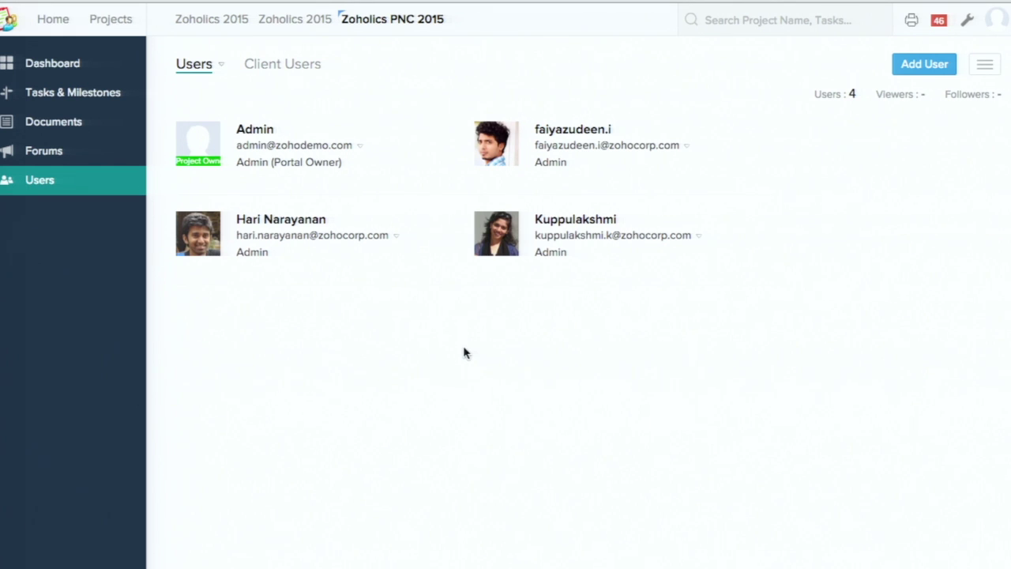
left_click(113, 23)
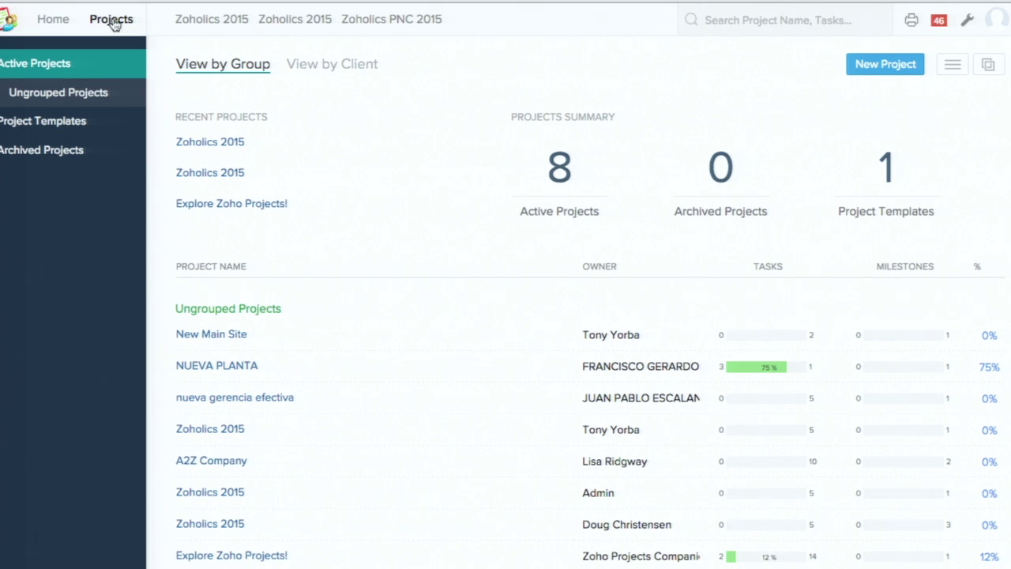
Start a new project based on the Zoholics PNC 2015 template.
left_click(869, 67)
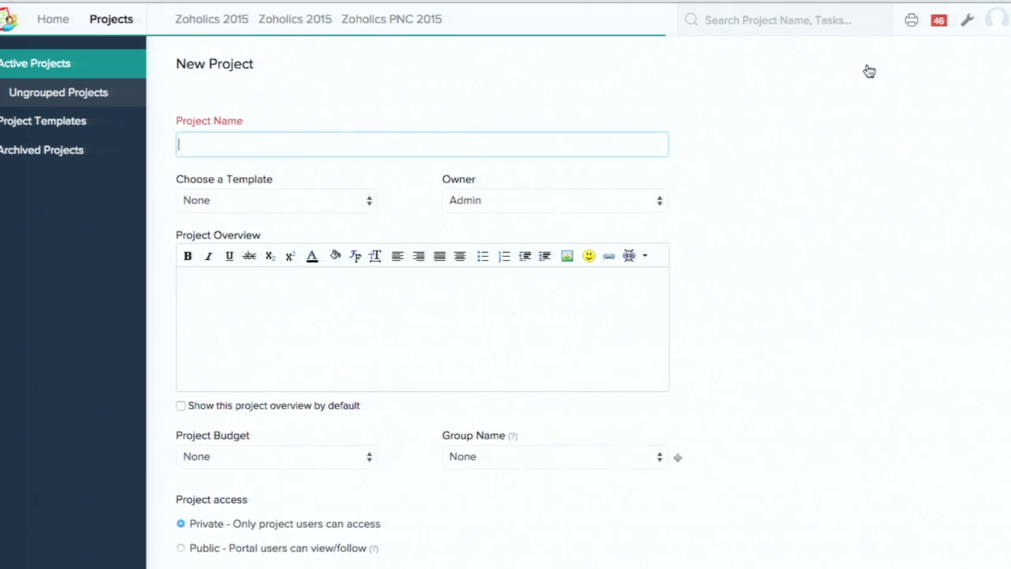
left_click(353, 203)
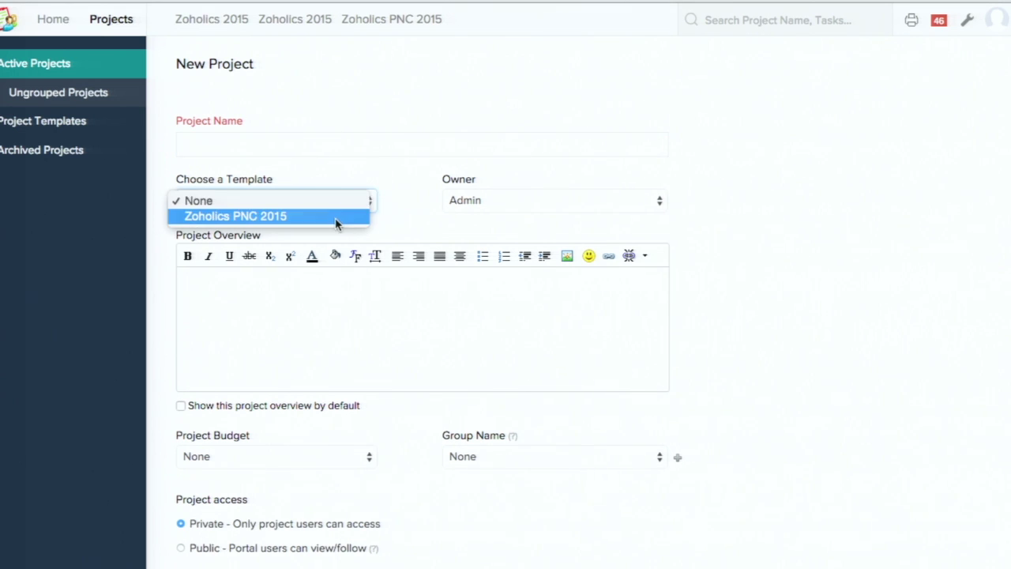
left_click(336, 220)
Name the new project 'Project 2015' and add it.
left_click(337, 144)
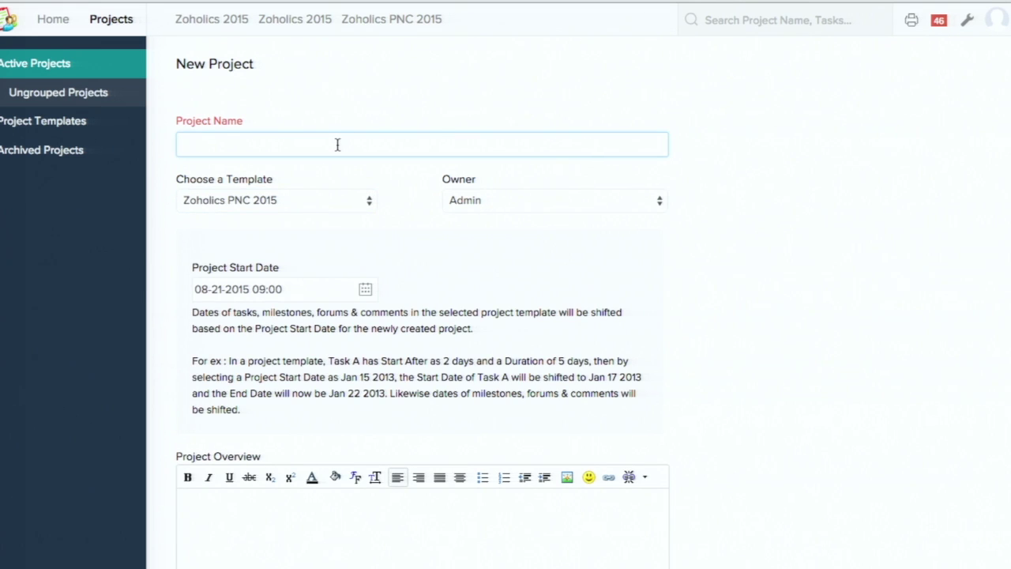
type("Project 2015")
scroll(821, 356, "down", 2)
scroll(821, 356, "up", 1)
scroll(821, 356, "down", 3)
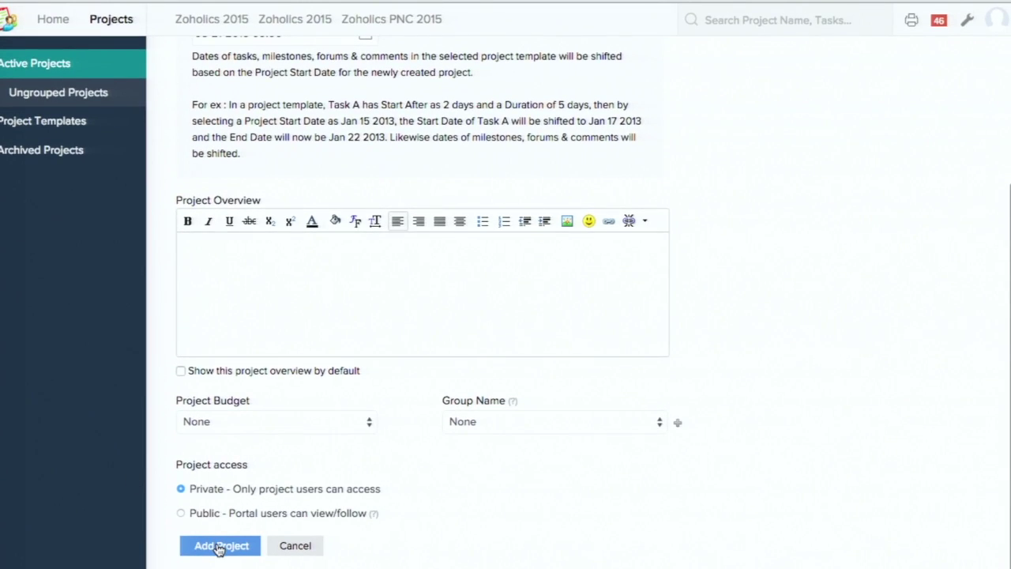
left_click(207, 544)
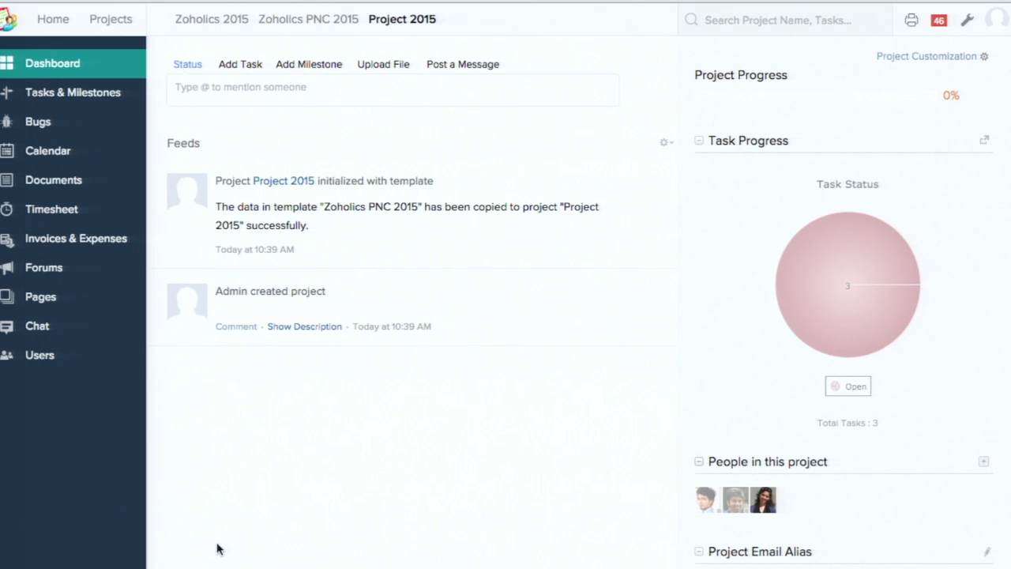
Show the Zoholics 2015 project's Tasks & Milestones list with its Marketing tasks.
left_click(75, 96)
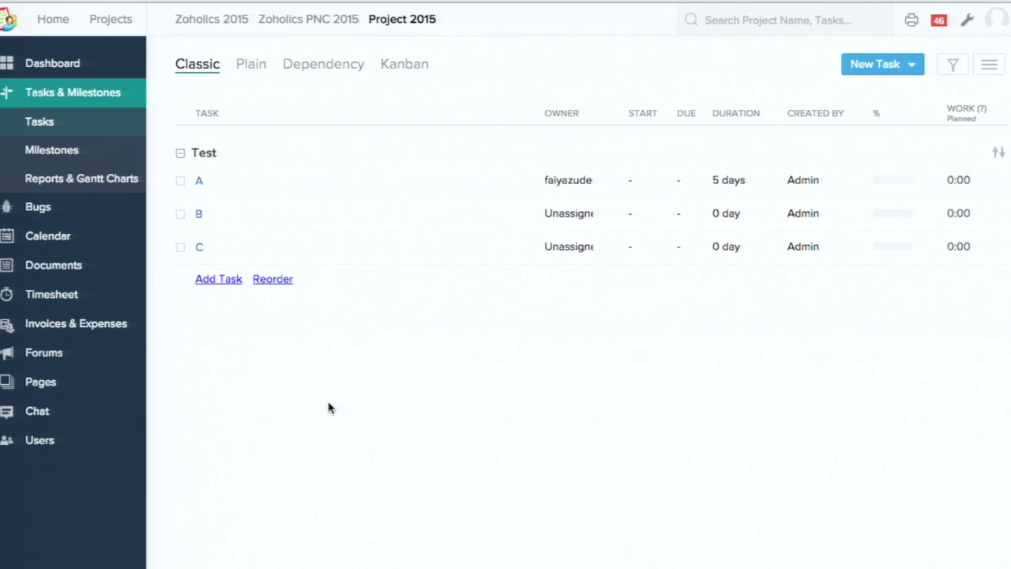
mouse_move(575, 190)
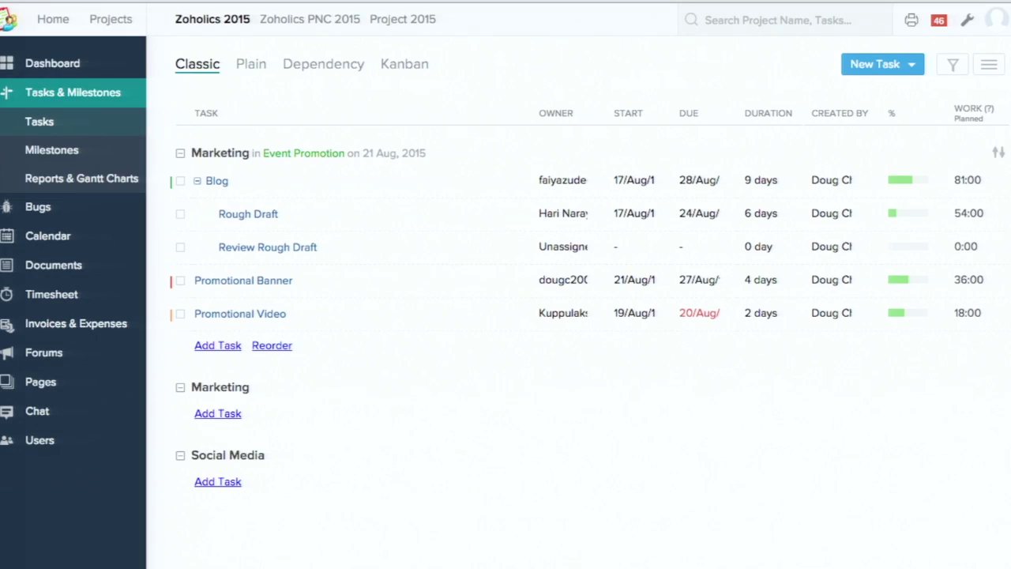
left_click(215, 182)
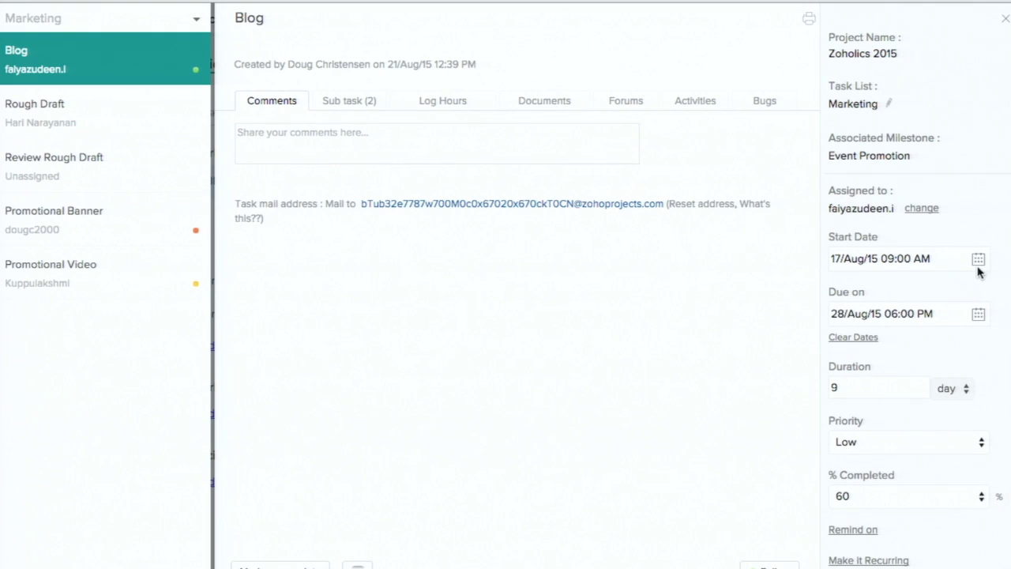
mouse_move(939, 392)
left_click(1006, 19)
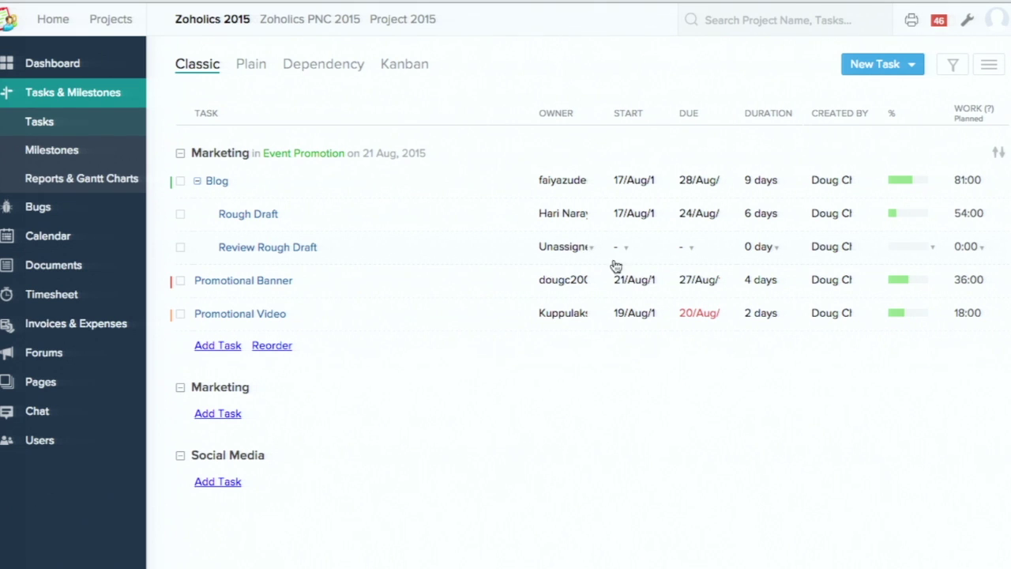
Assign a team member as owner of the Review Rough Draft task.
left_click(582, 248)
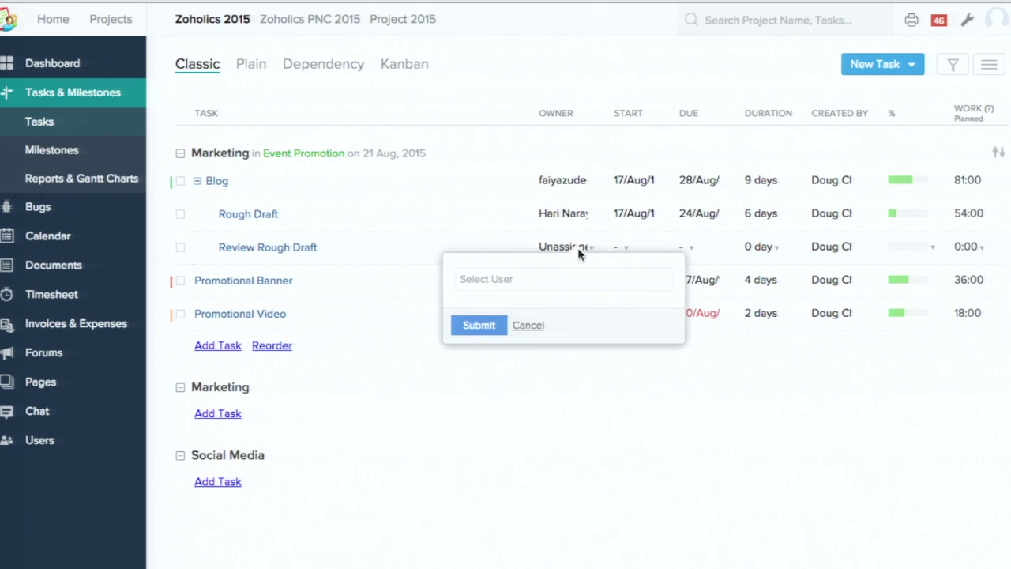
left_click(537, 283)
left_click(519, 338)
left_click(485, 327)
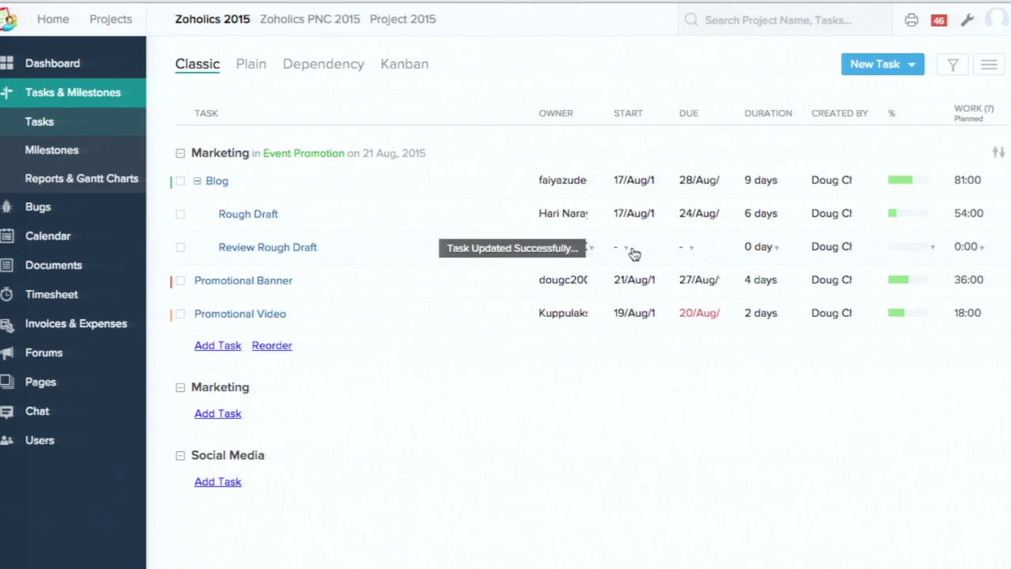
Set Review Rough Draft's start date to 1 August and due date to 20 August.
left_click(632, 251)
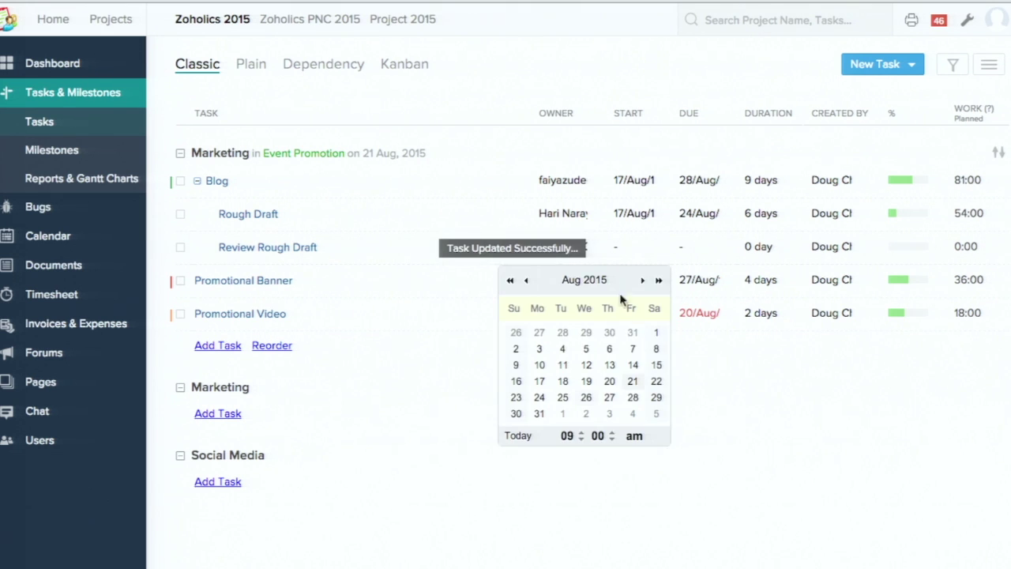
left_click(654, 336)
left_click(706, 253)
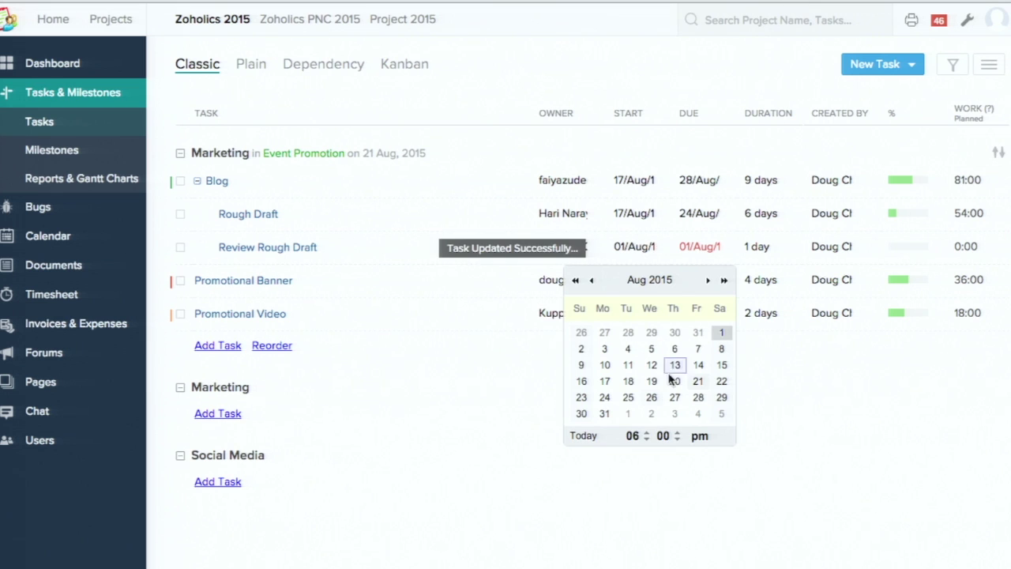
left_click(674, 382)
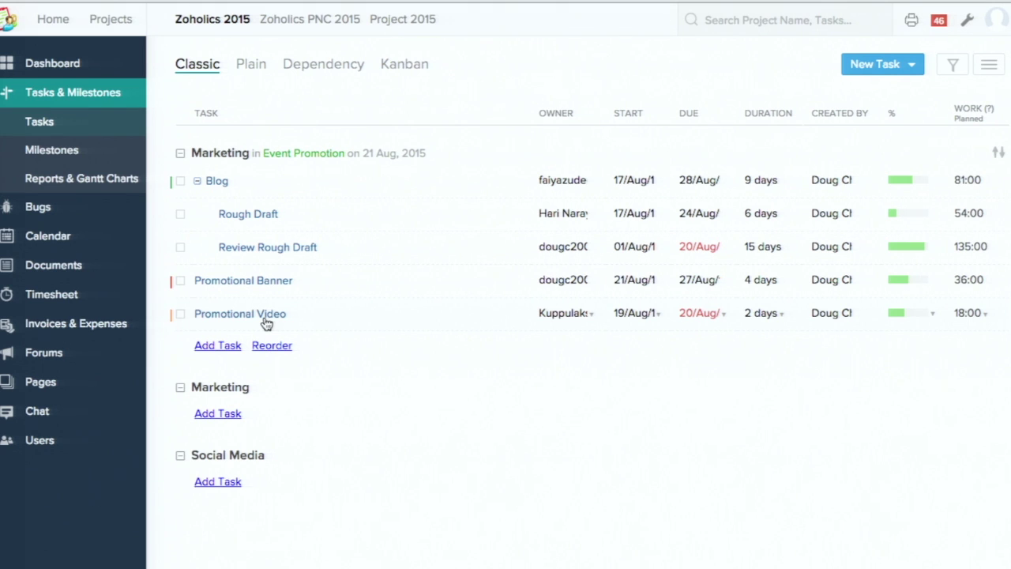
left_click_drag(266, 318, 305, 203)
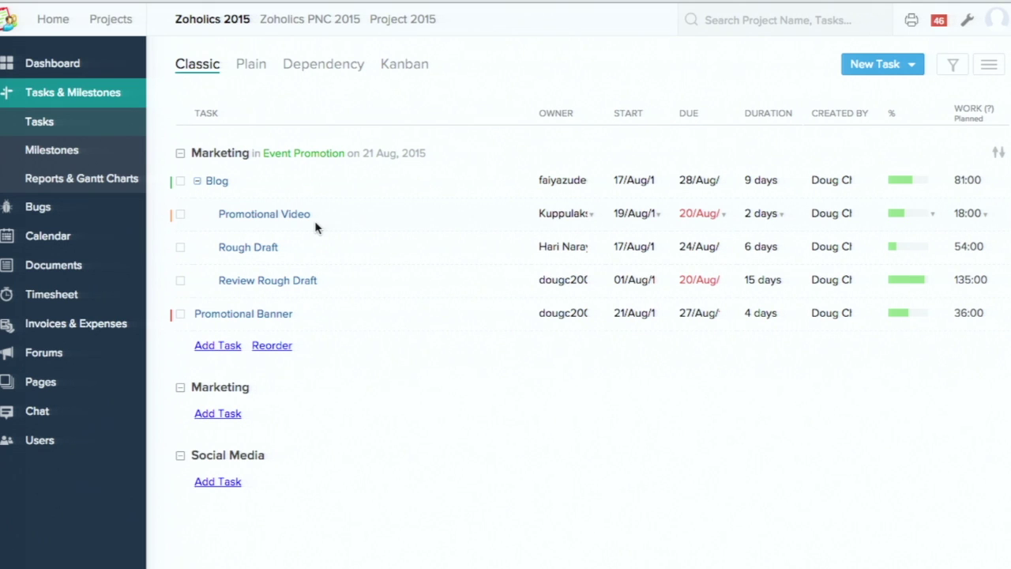
left_click(285, 215)
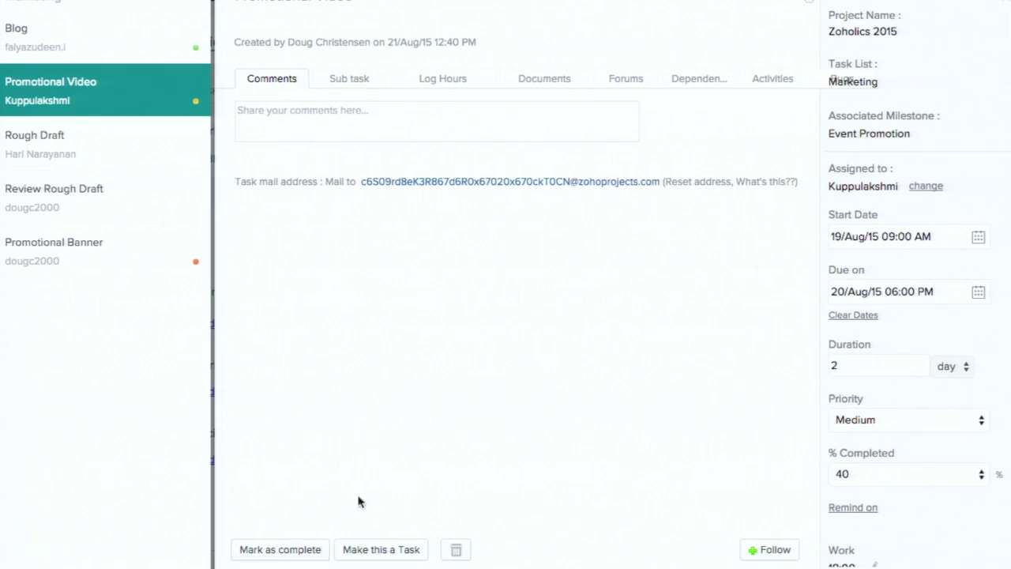
left_click(373, 550)
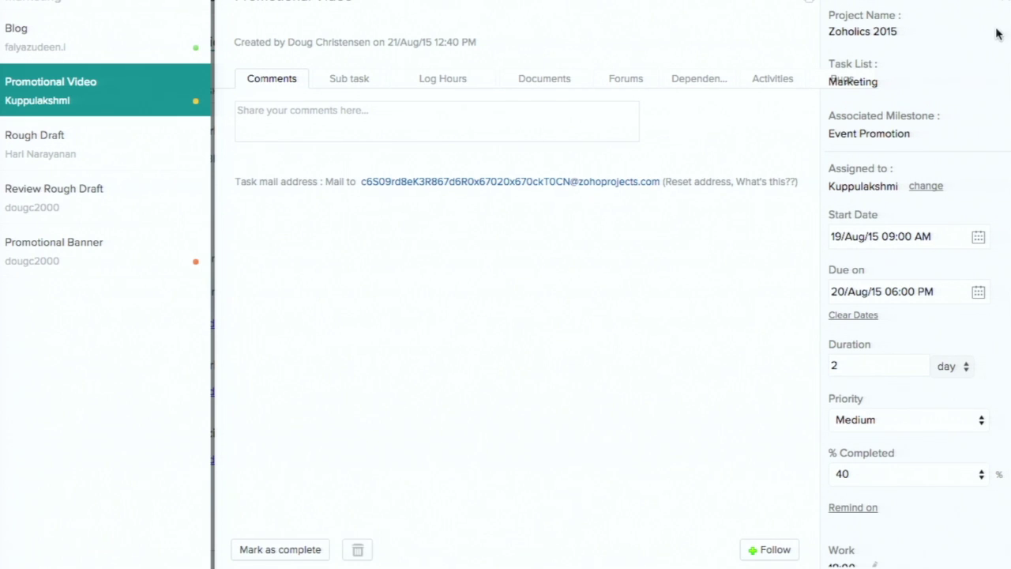
left_click(1004, 4)
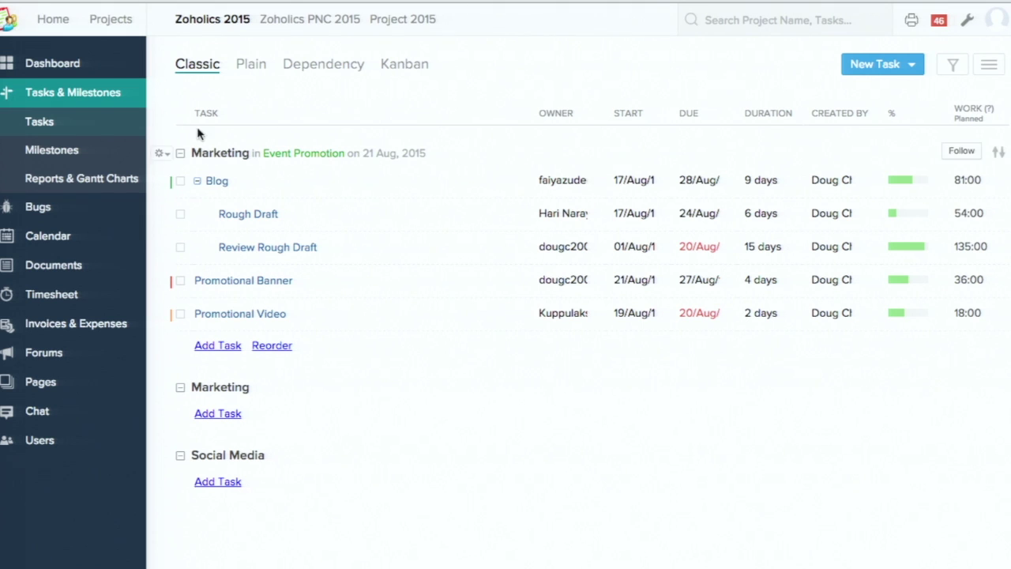
left_click(74, 94)
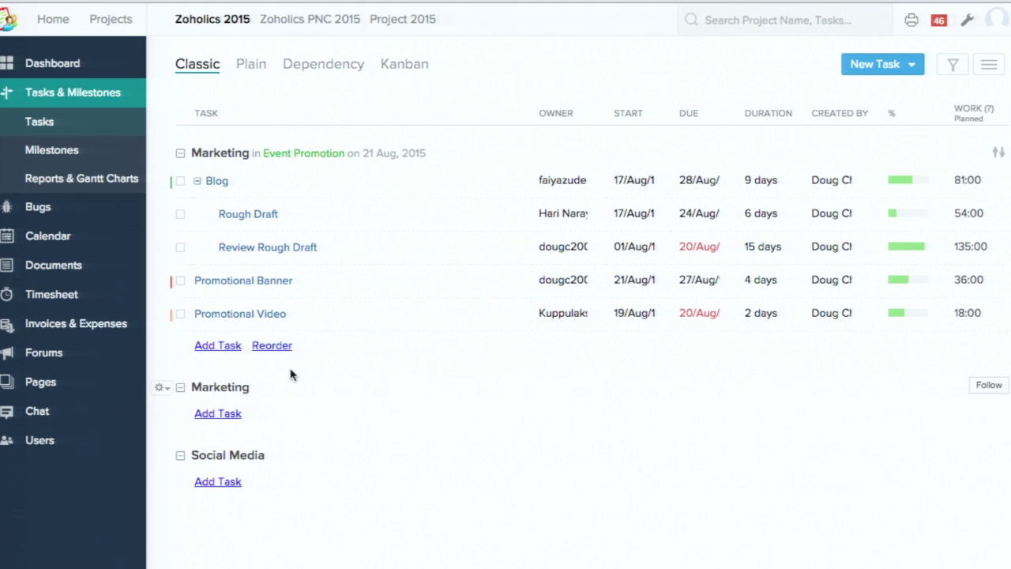
From the Dashboard, post the status 'Hey' @-mentioning a team member as a direct message.
left_click(94, 65)
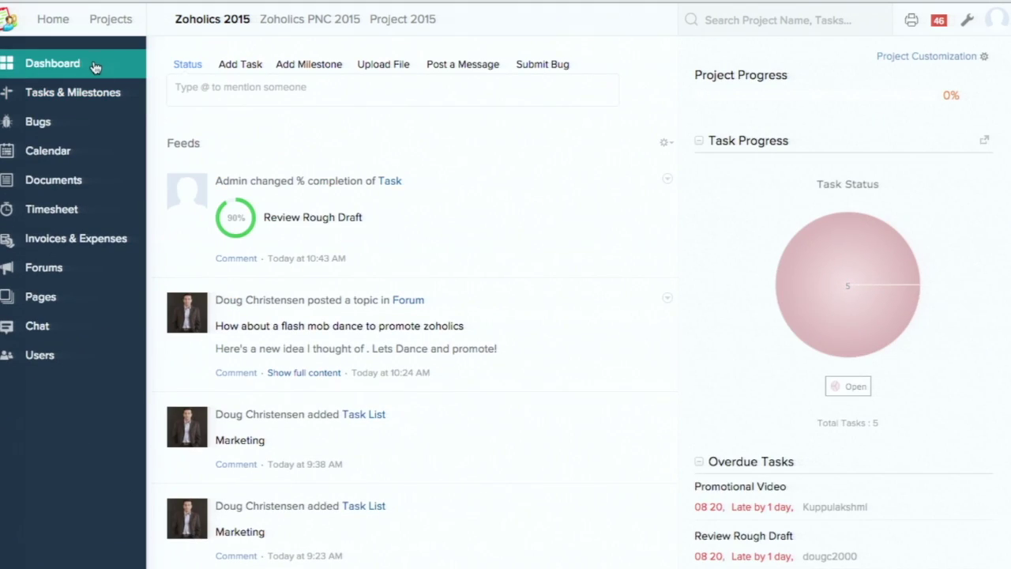
left_click(247, 87)
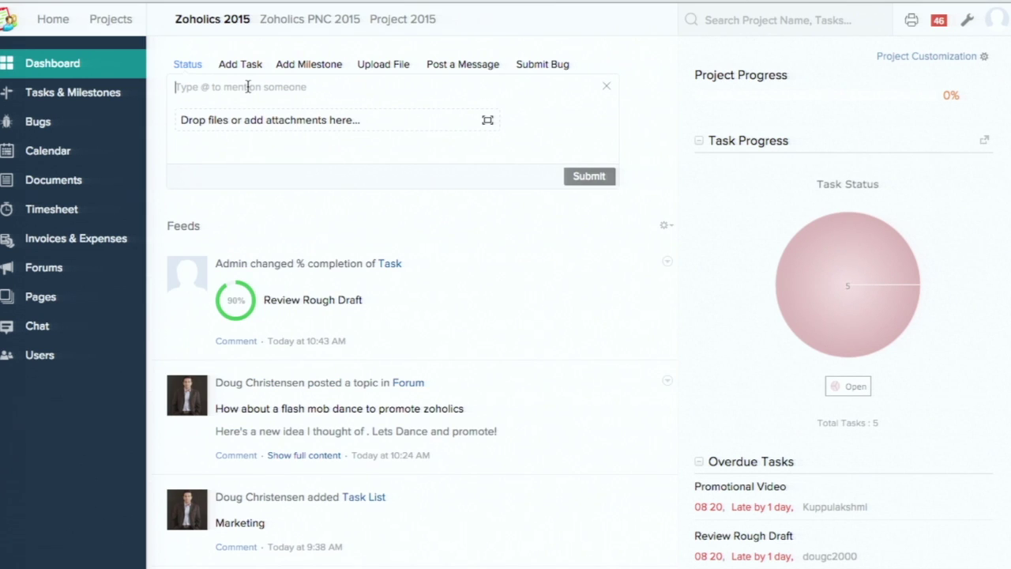
type("@")
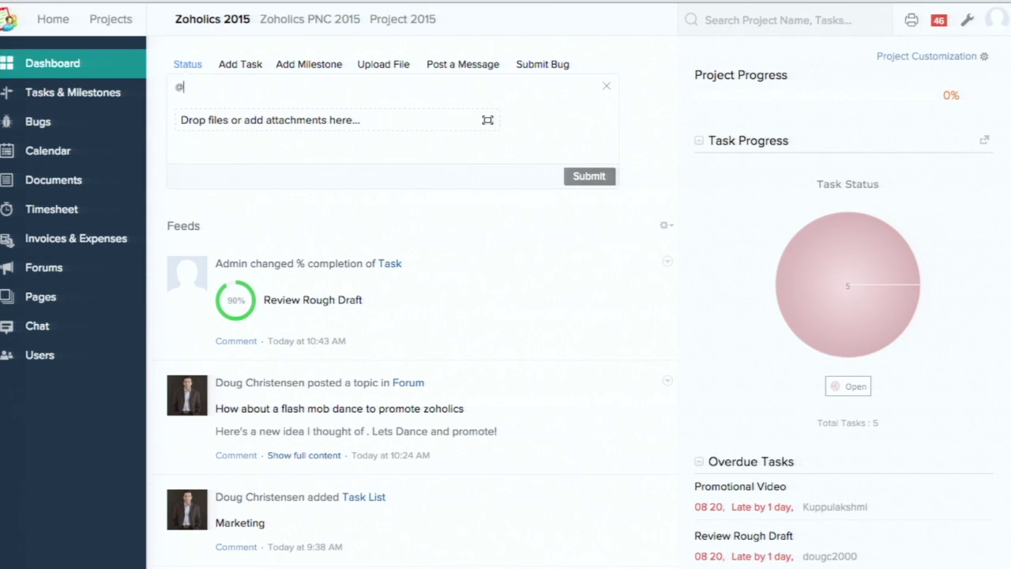
type("k")
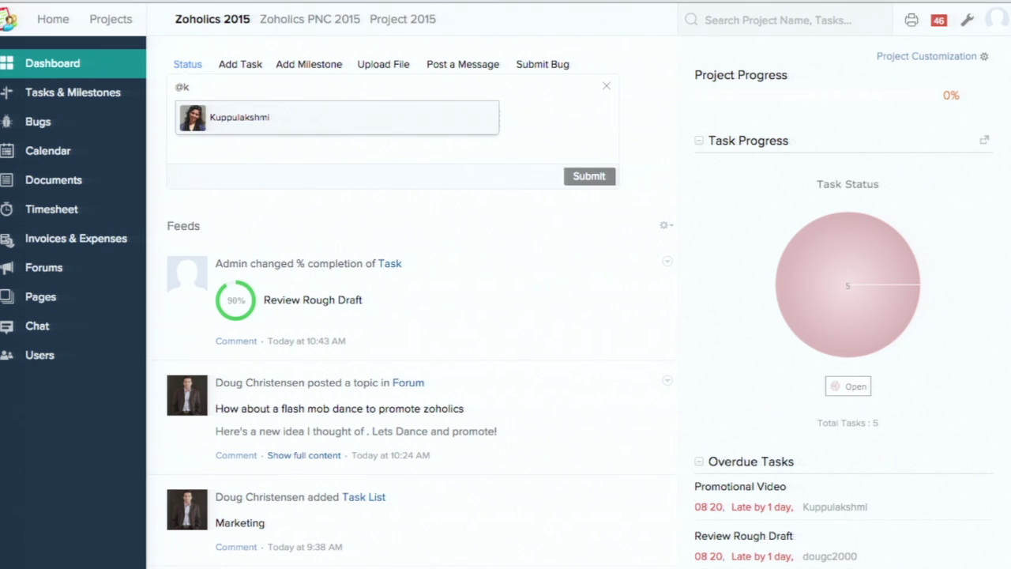
left_click(245, 126)
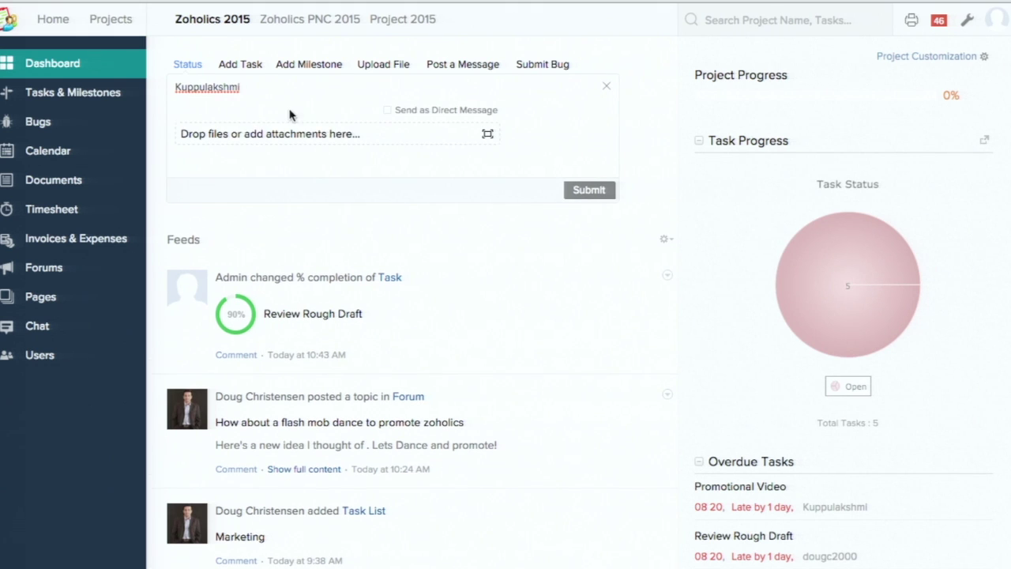
type("Hey")
left_click(389, 111)
left_click(589, 190)
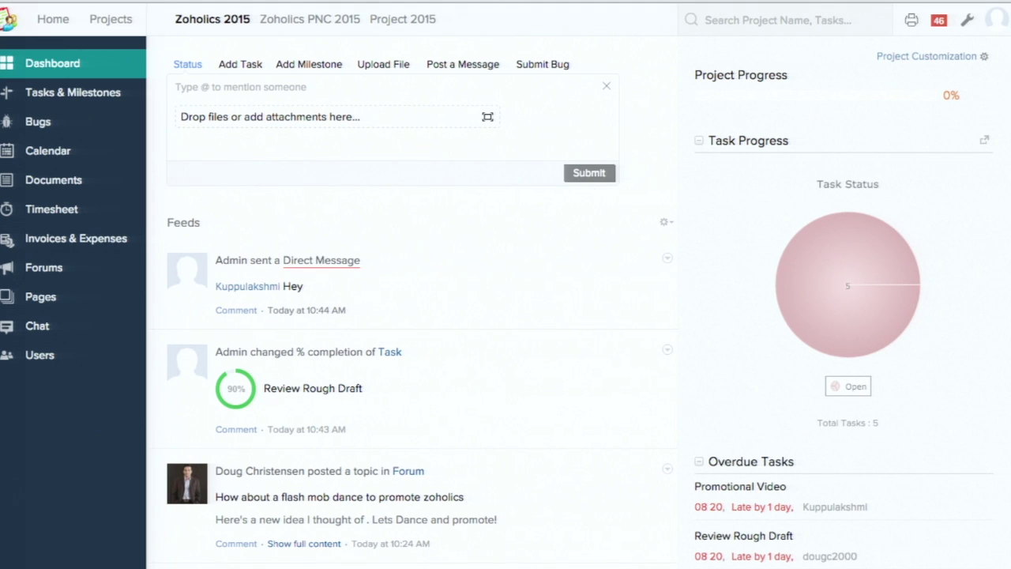
Open the Blog task and start a comment with an @-mention of a team member.
left_click(92, 93)
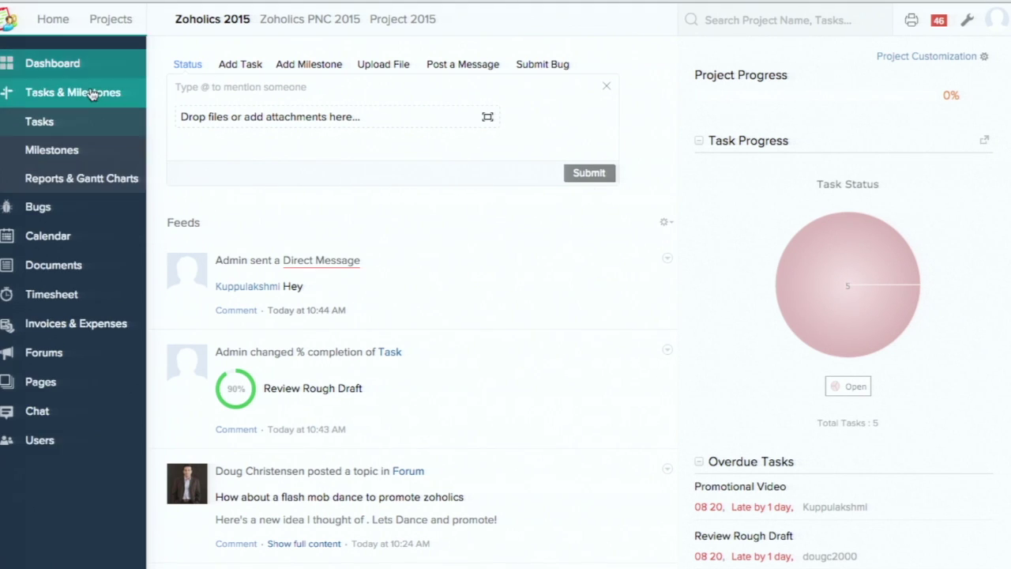
left_click(214, 183)
left_click(280, 154)
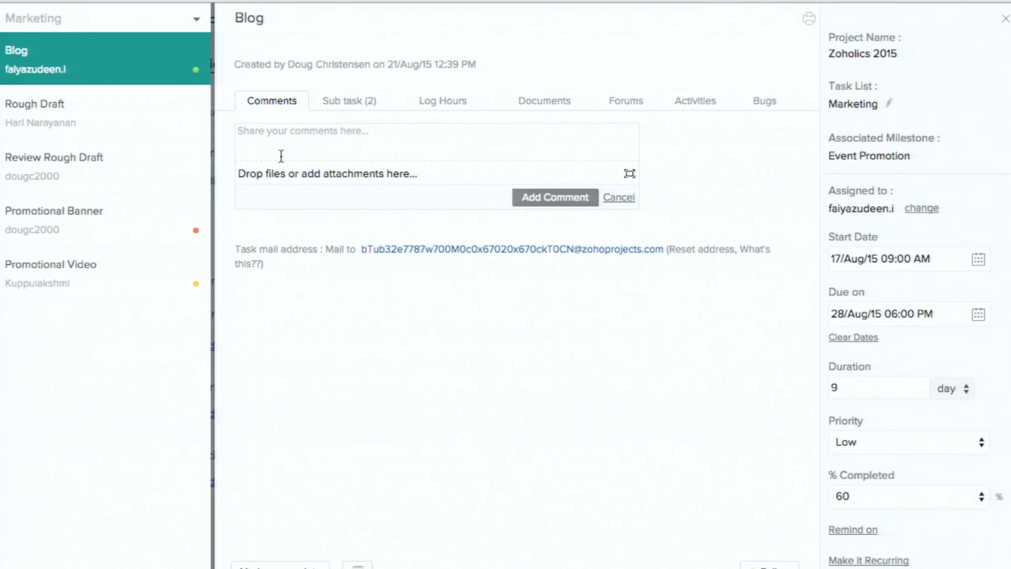
type("@h")
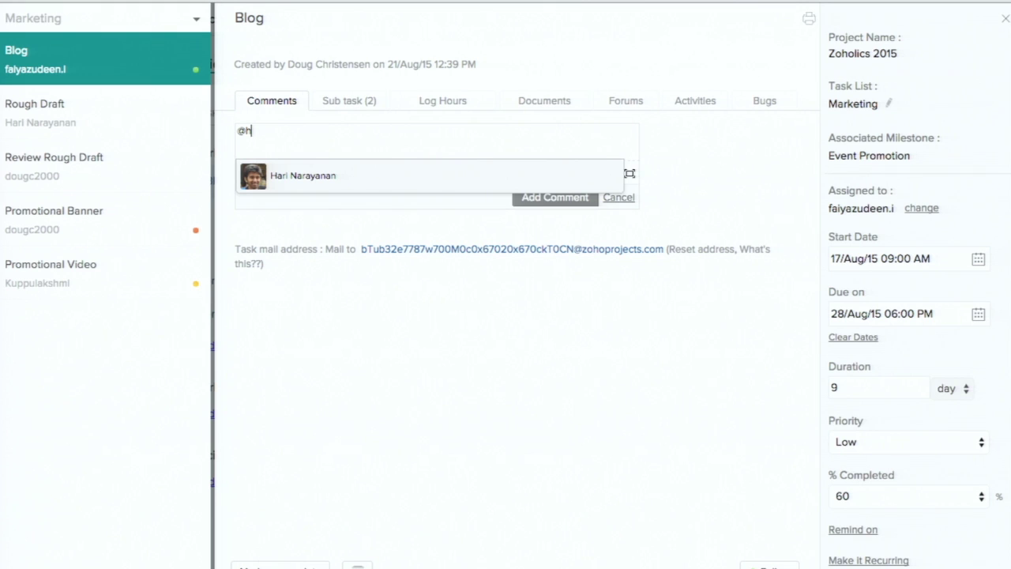
left_click(313, 184)
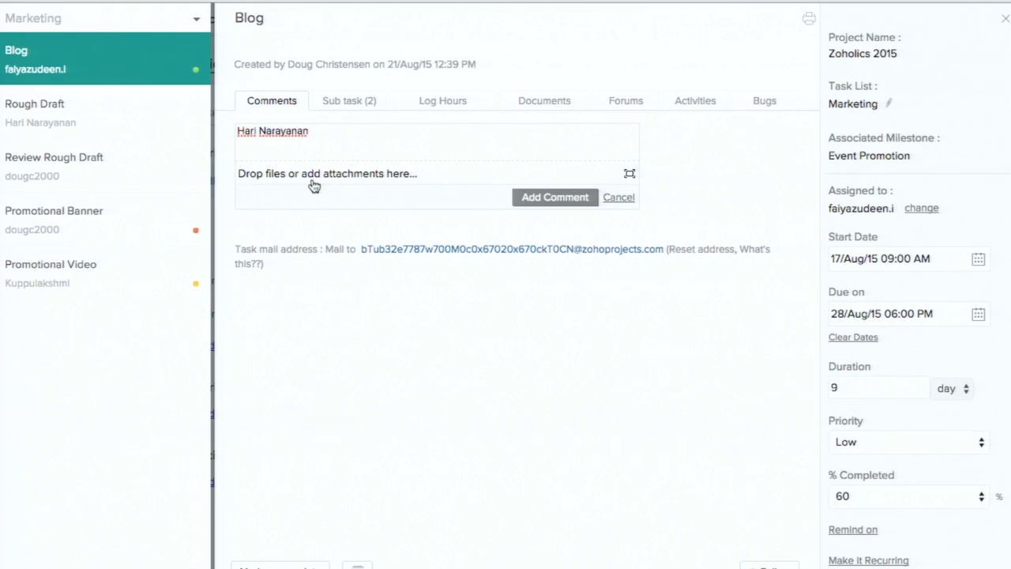